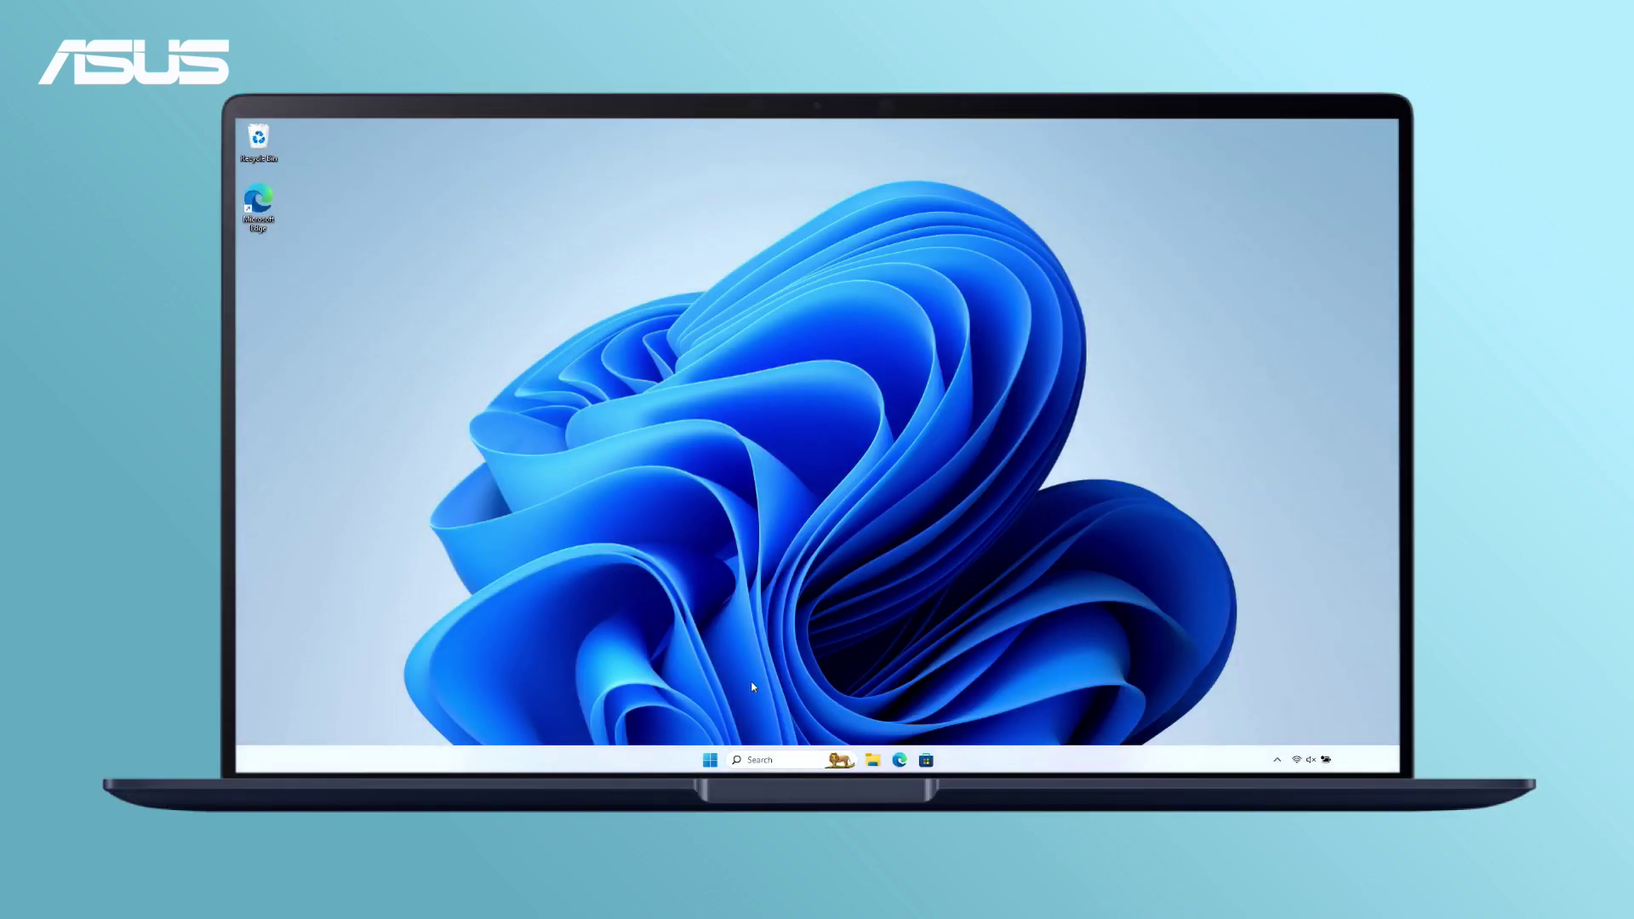
Step: Run the Windows Update troubleshooter from Troubleshooting settings and accept its fix
left_click(713, 760)
type("T")
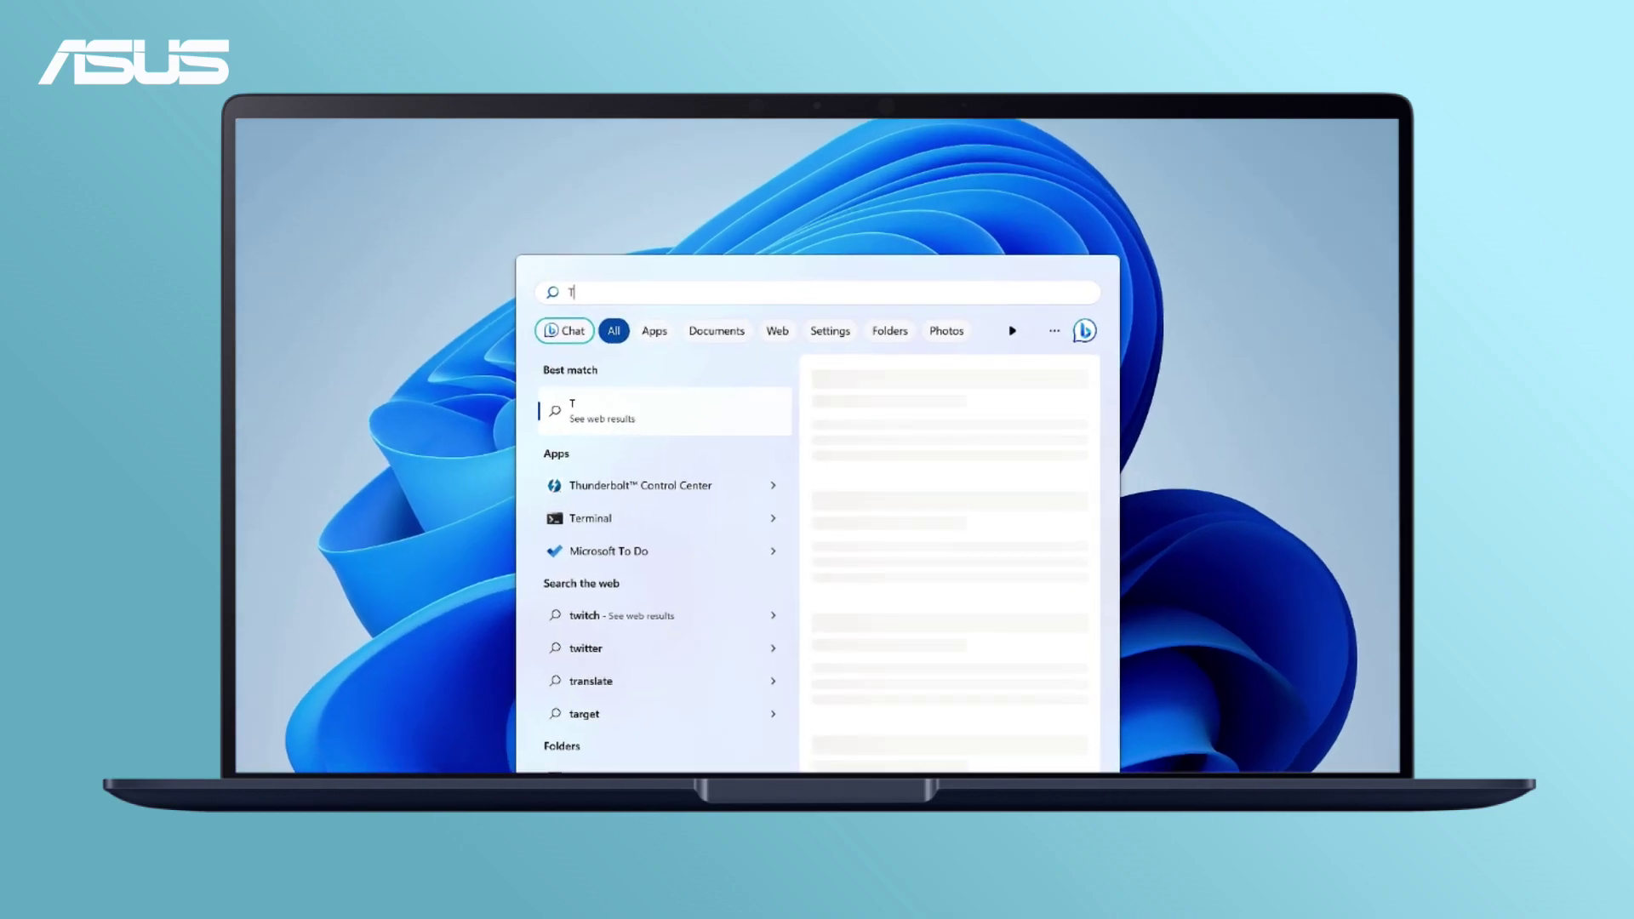
type("roubleshooting settings")
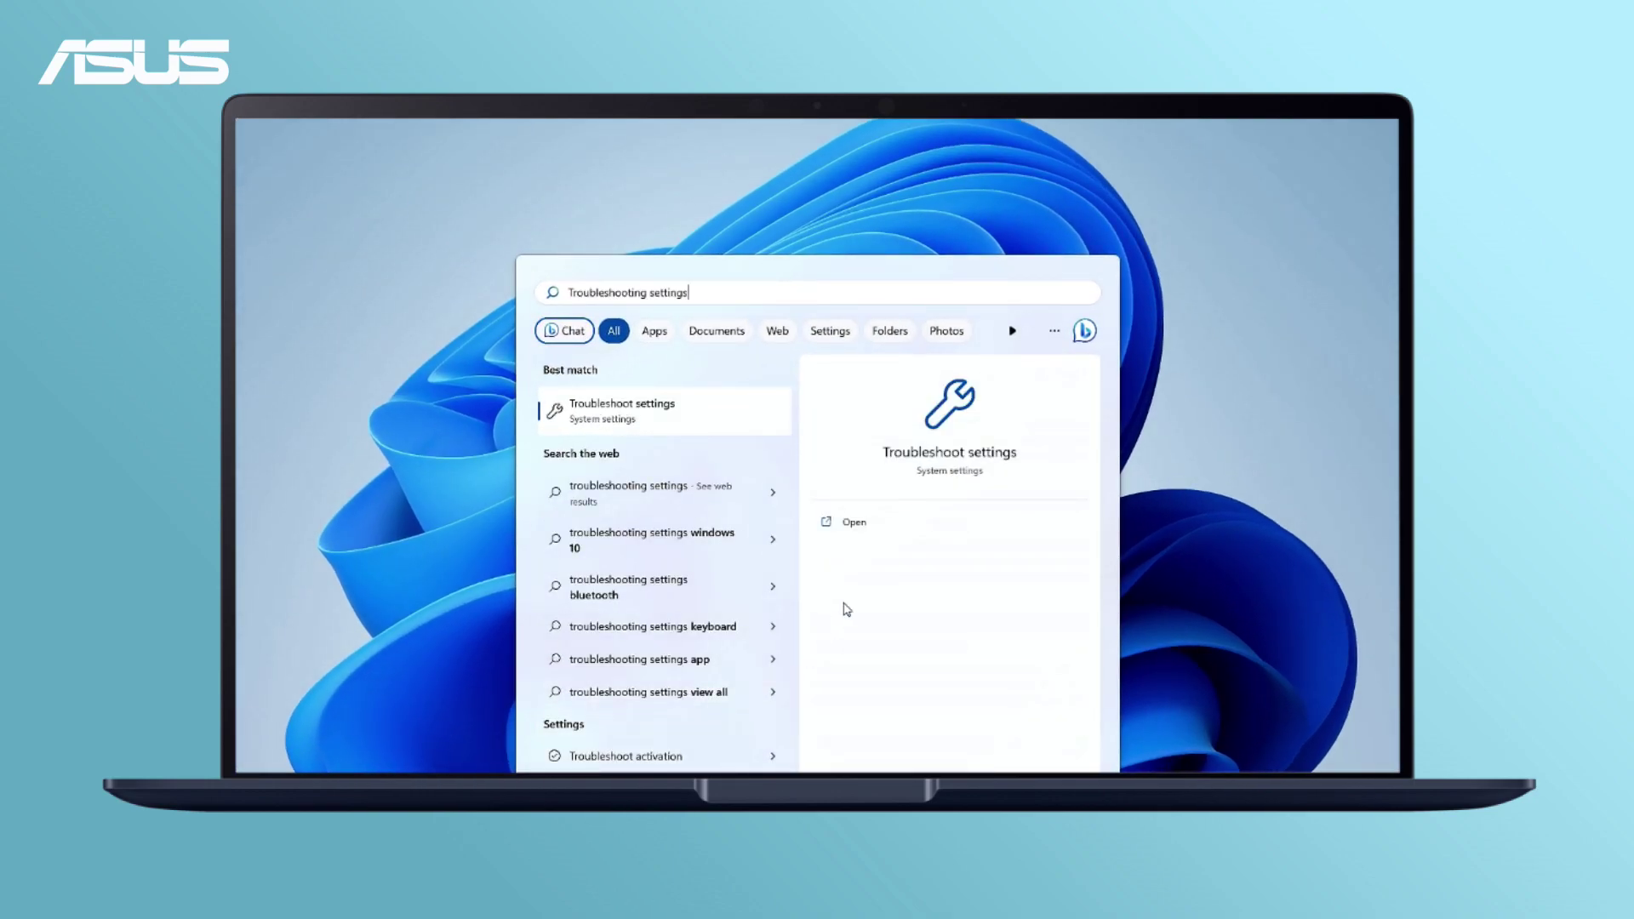
key("Return")
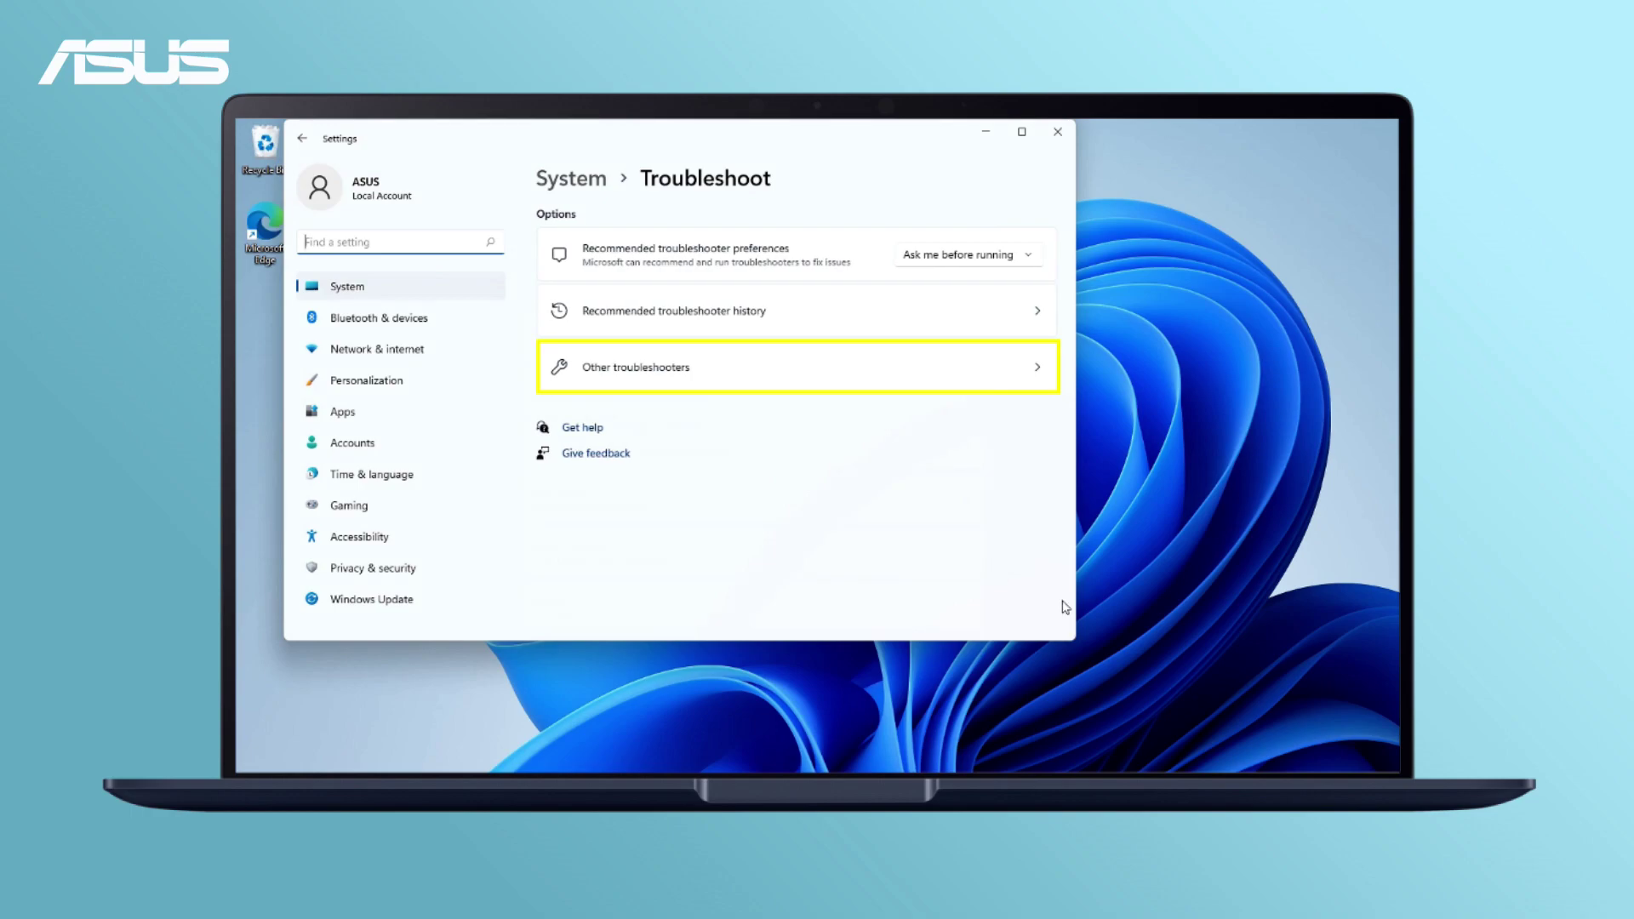
left_click(1036, 372)
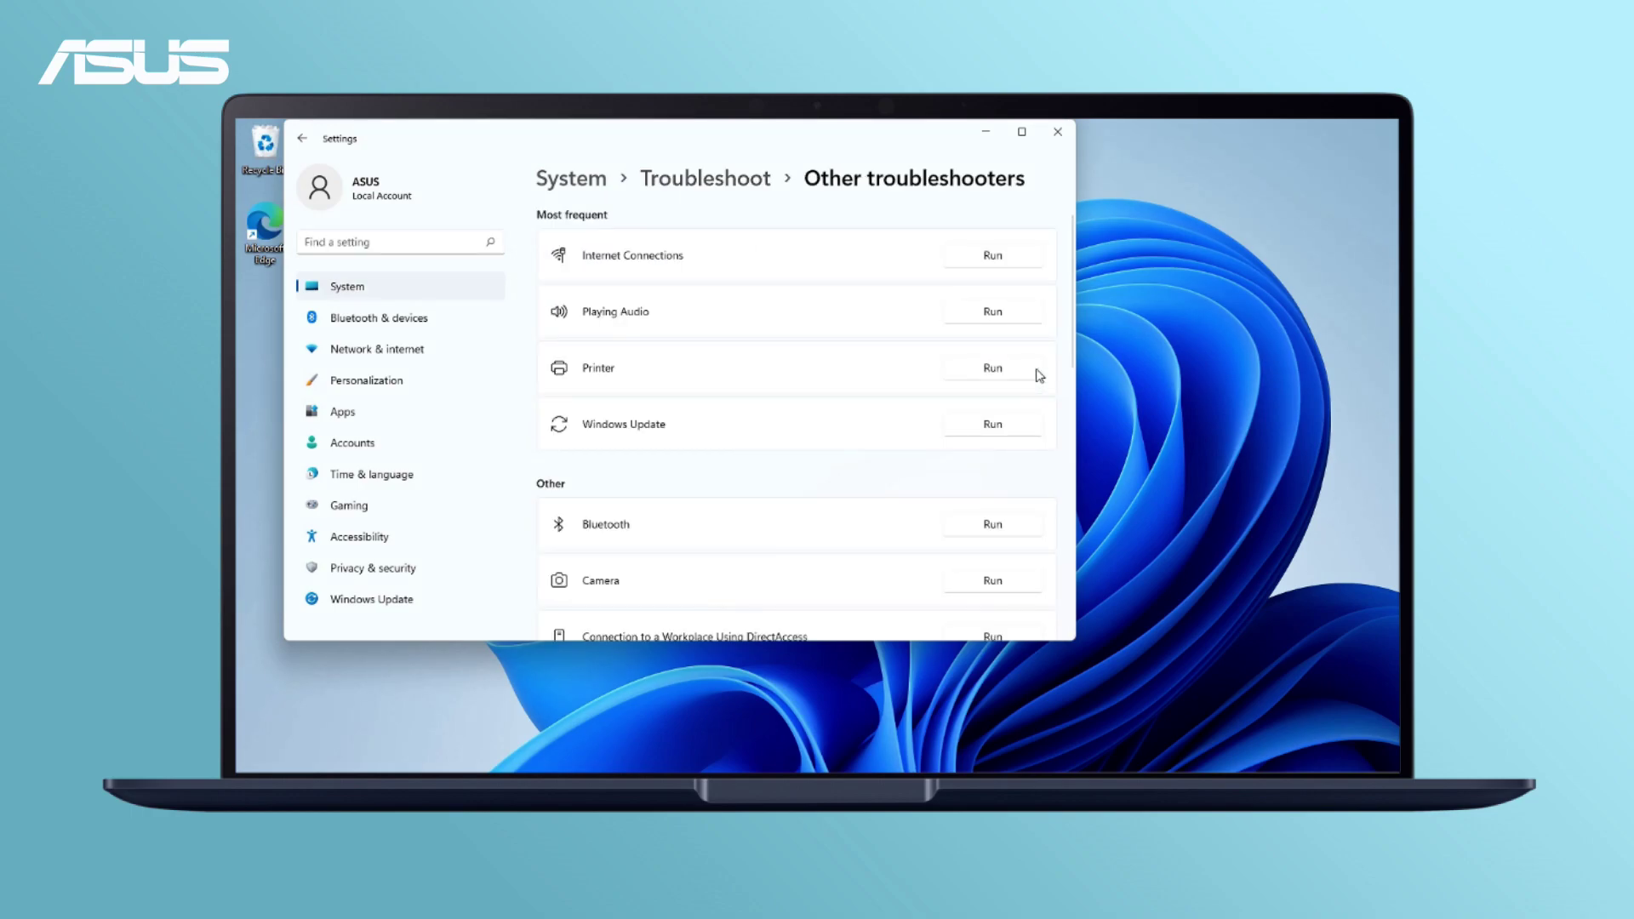
left_click(1037, 426)
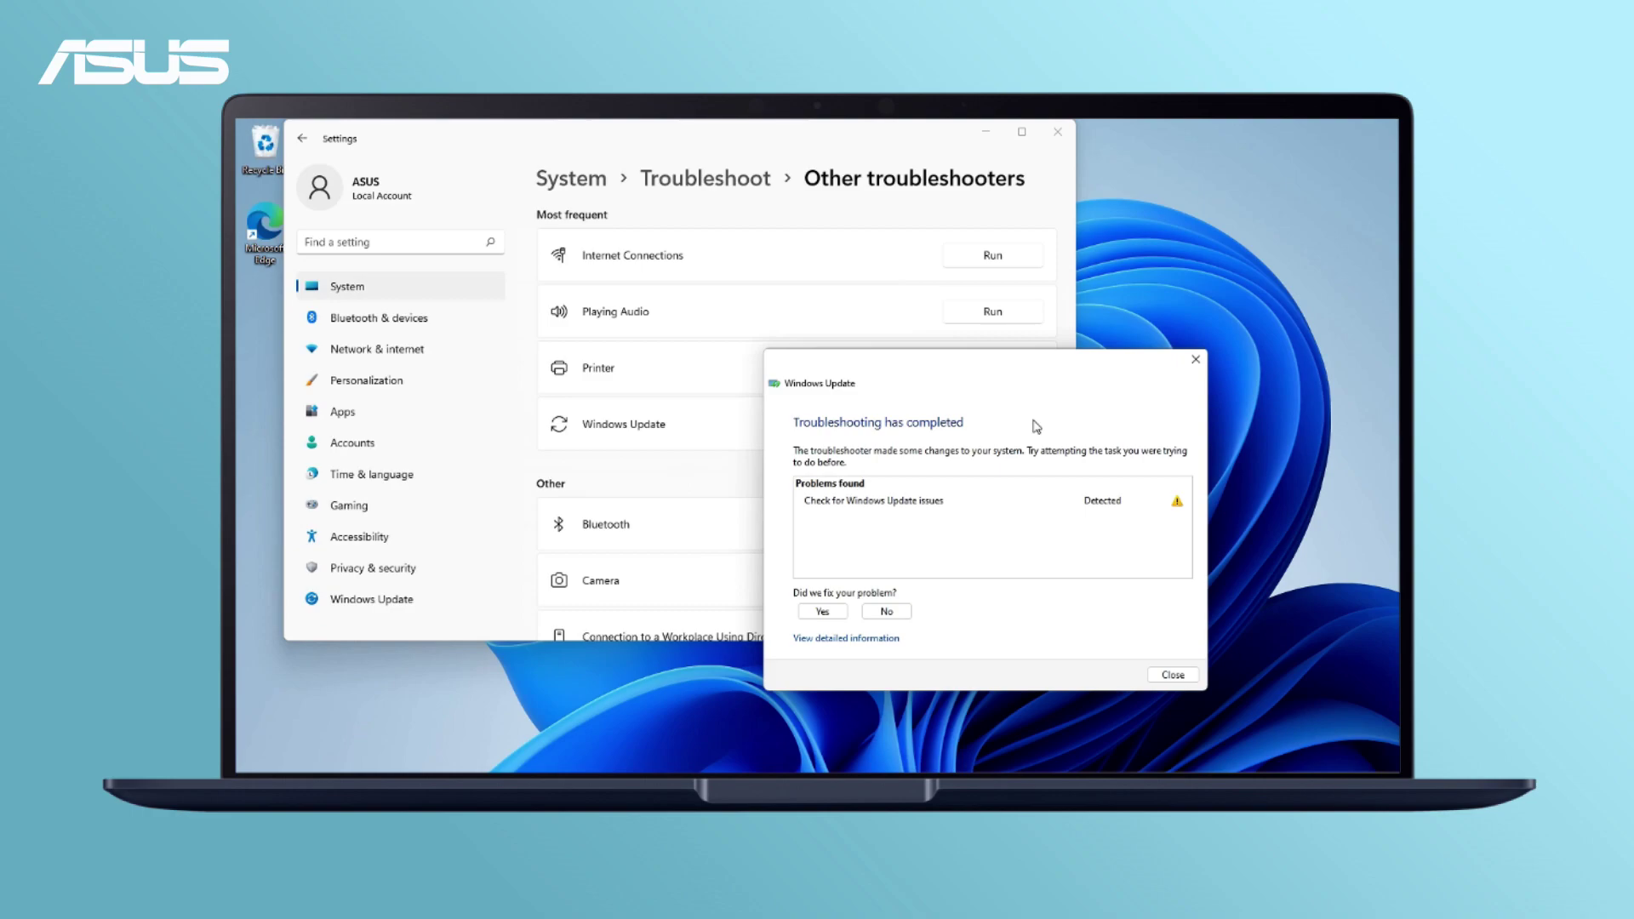
left_click(823, 612)
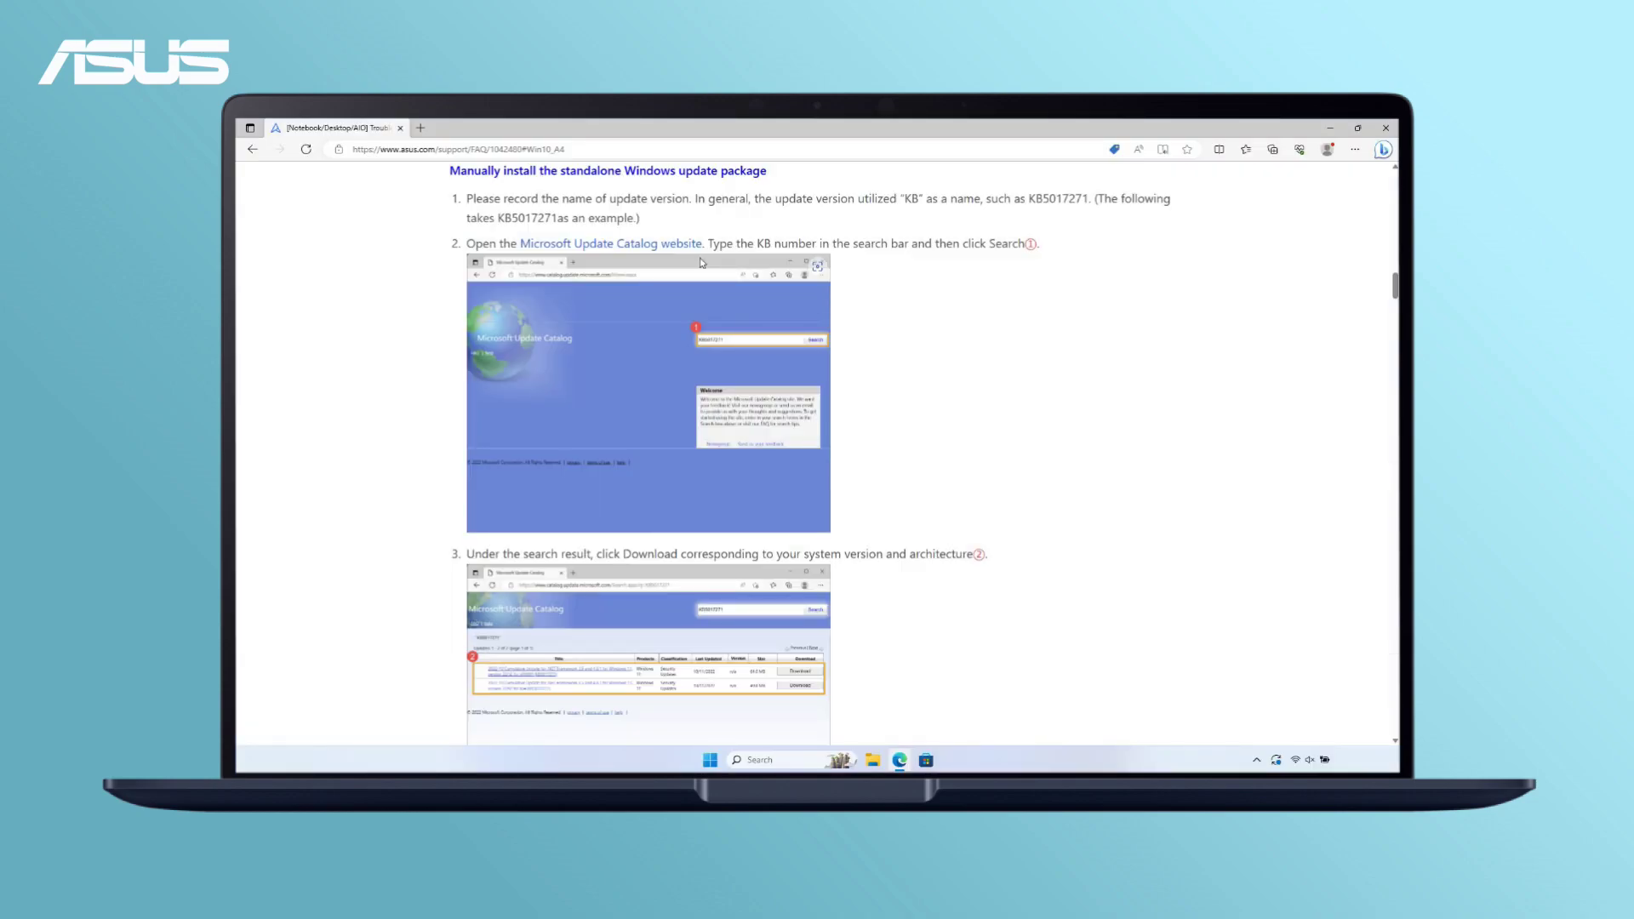
Step: Follow the ASUS article's link to the Microsoft Update Catalog website
left_click(693, 245)
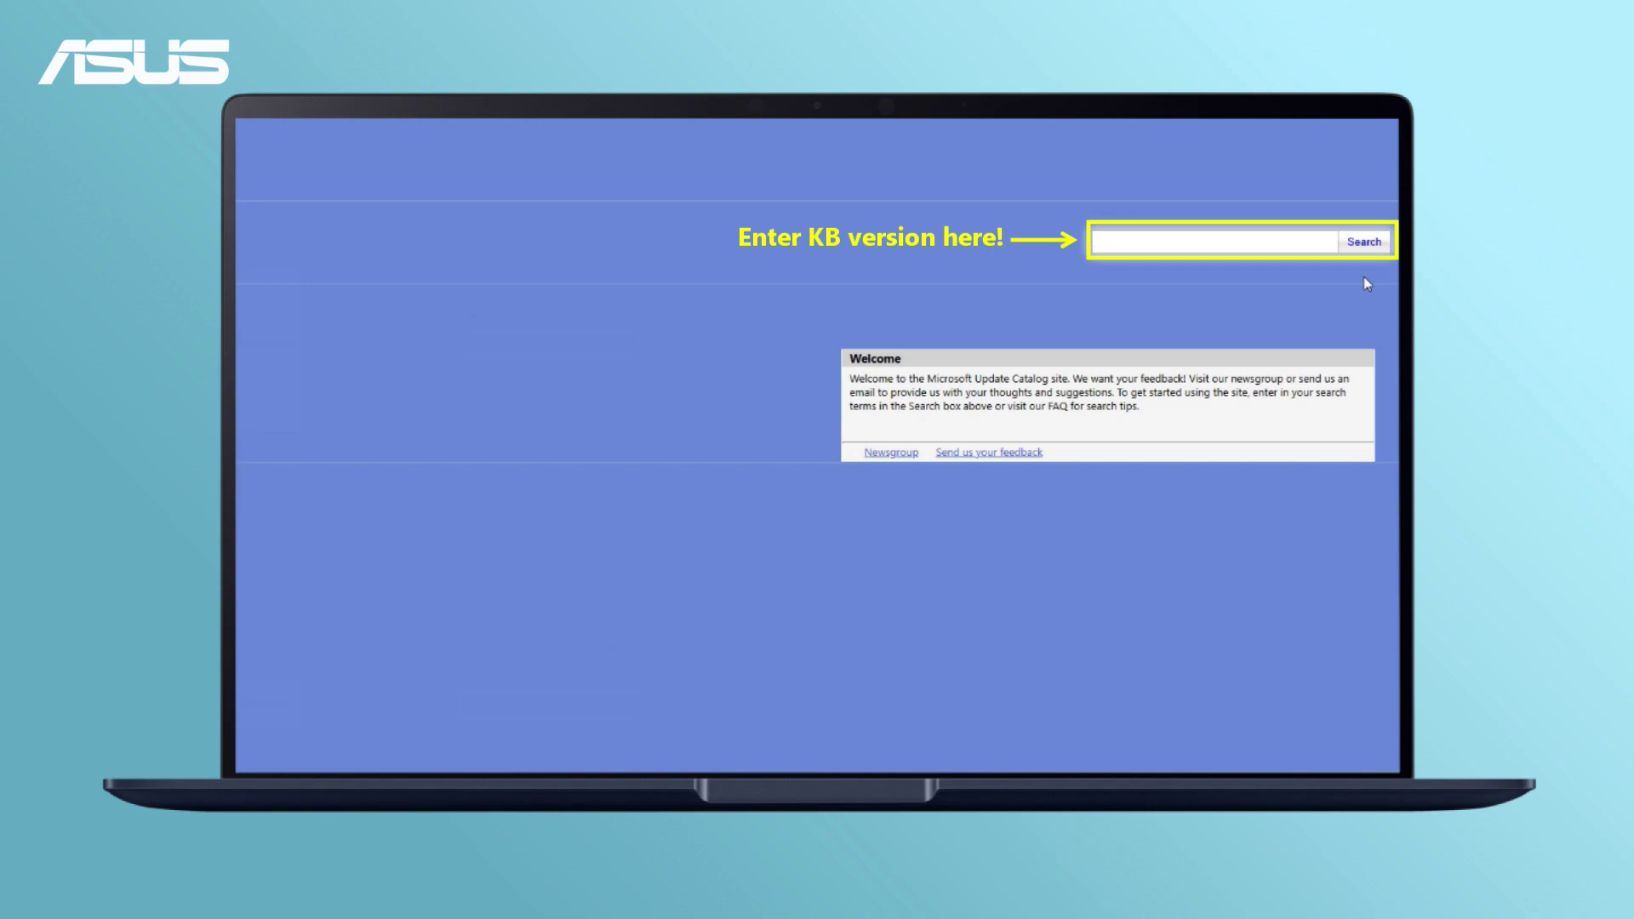
Step: Search the catalog for KB5029650 and download the x64 package's .msu file
type("KB5029650")
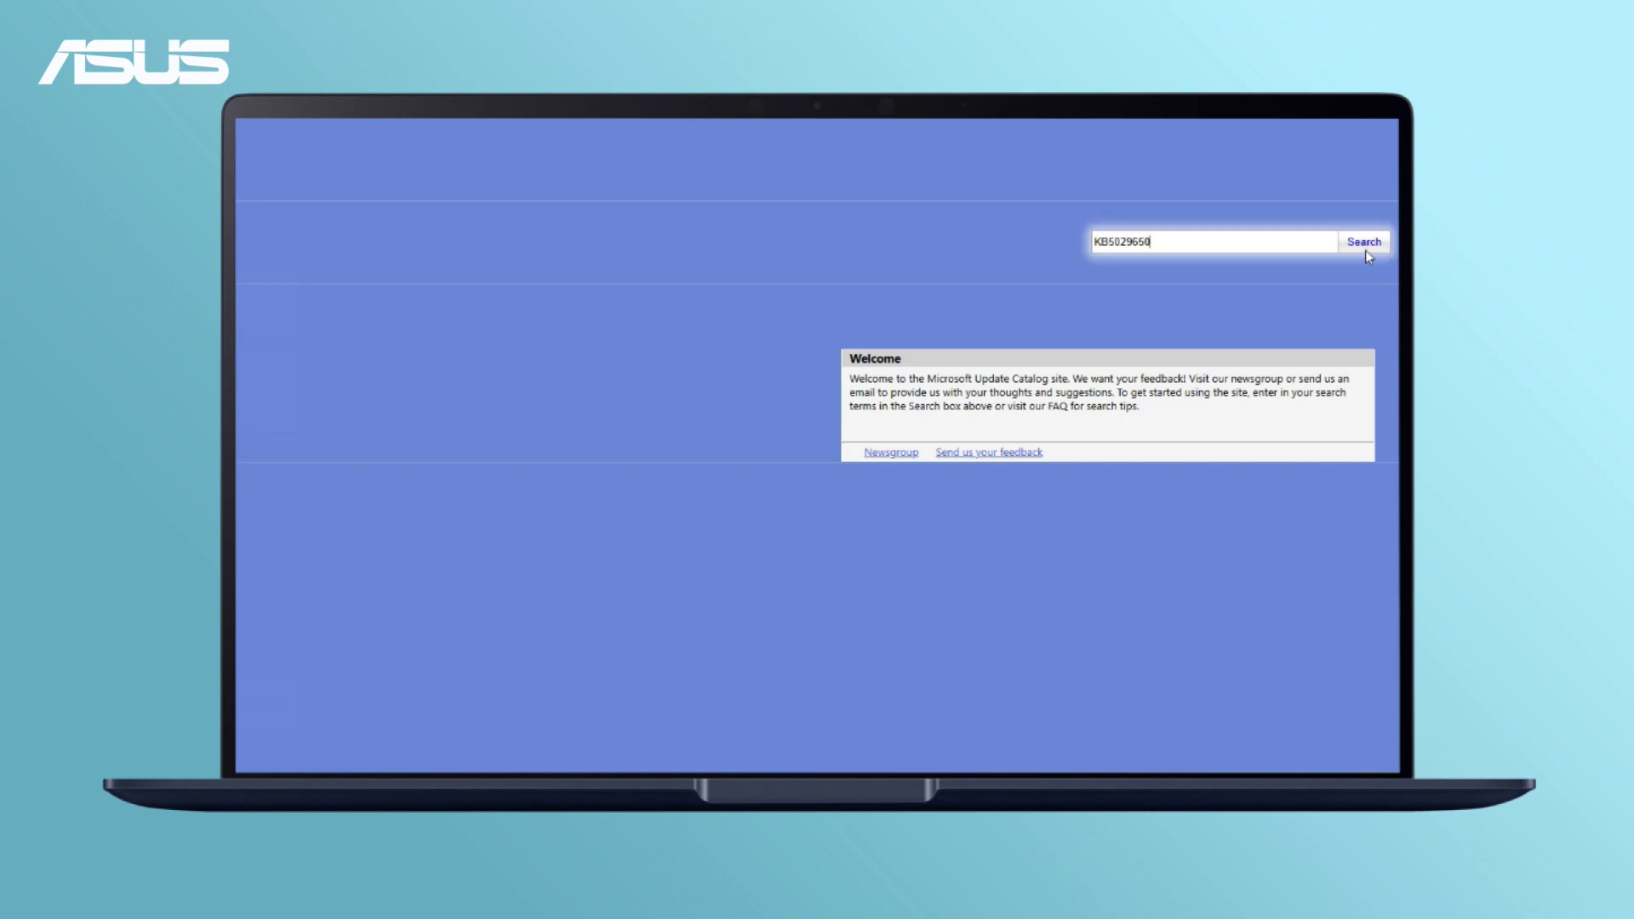
left_click(1365, 244)
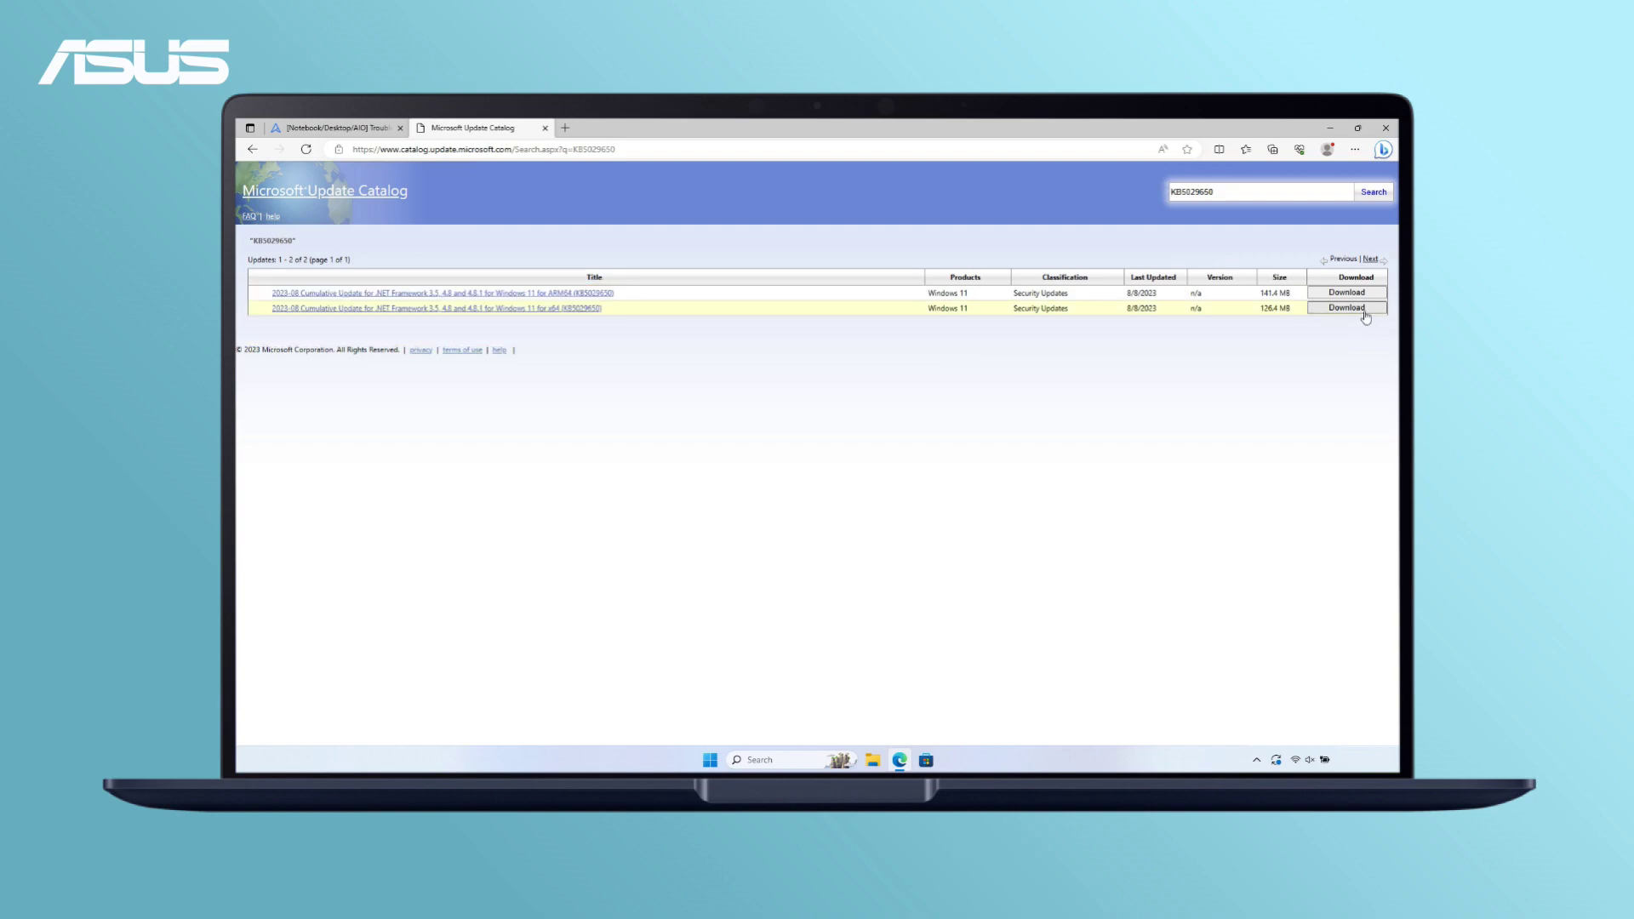
left_click(1364, 312)
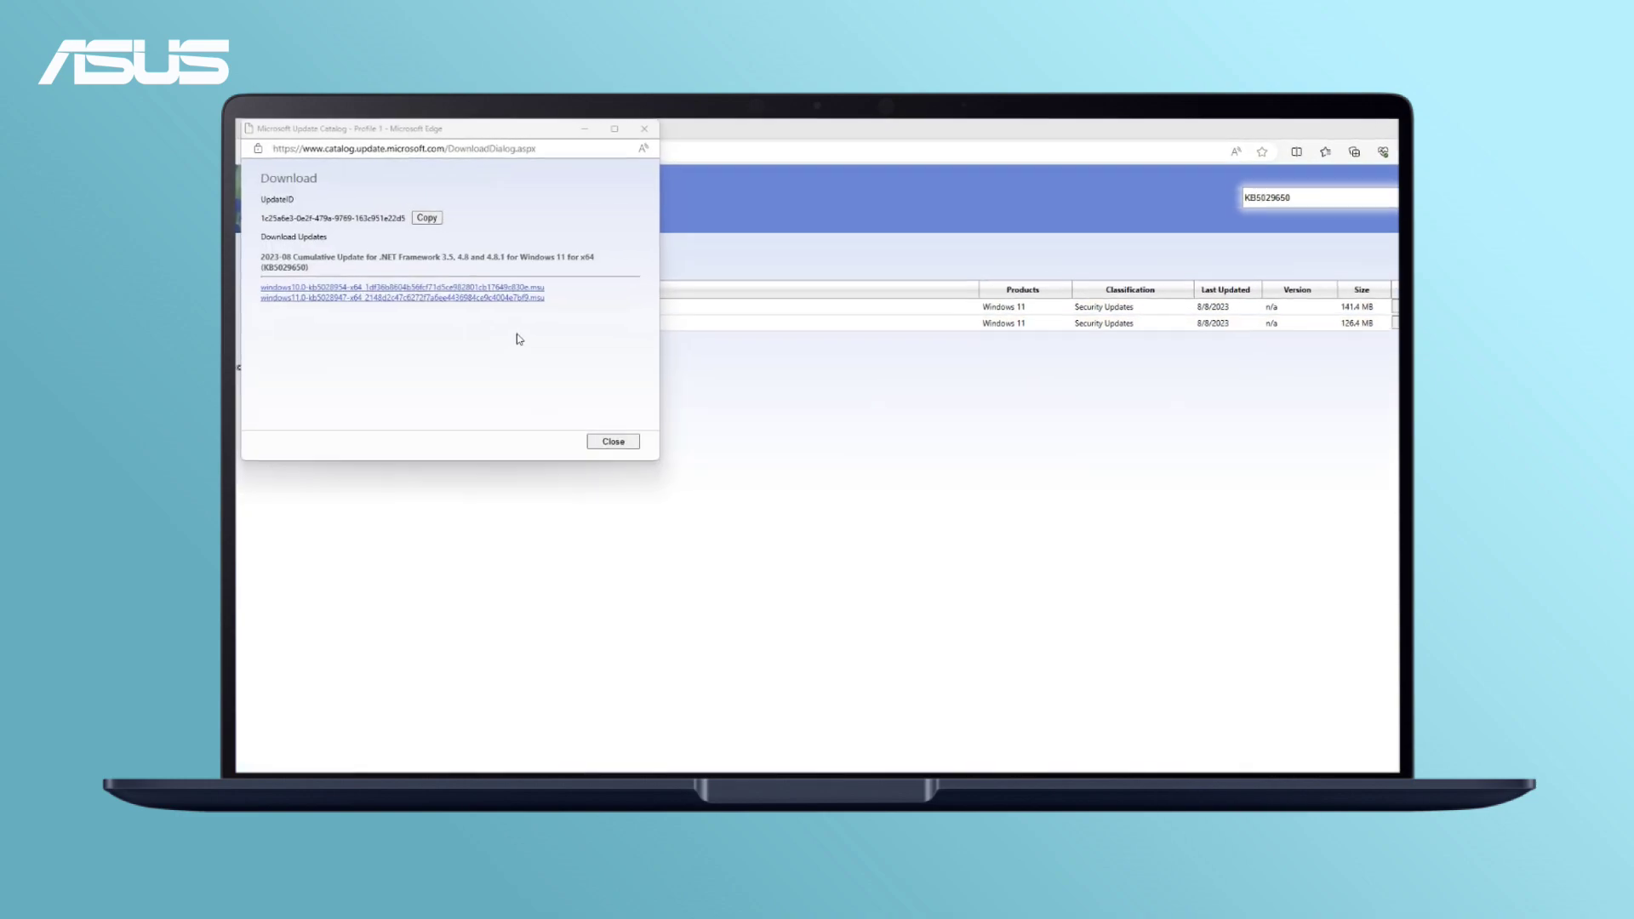
left_click(519, 309)
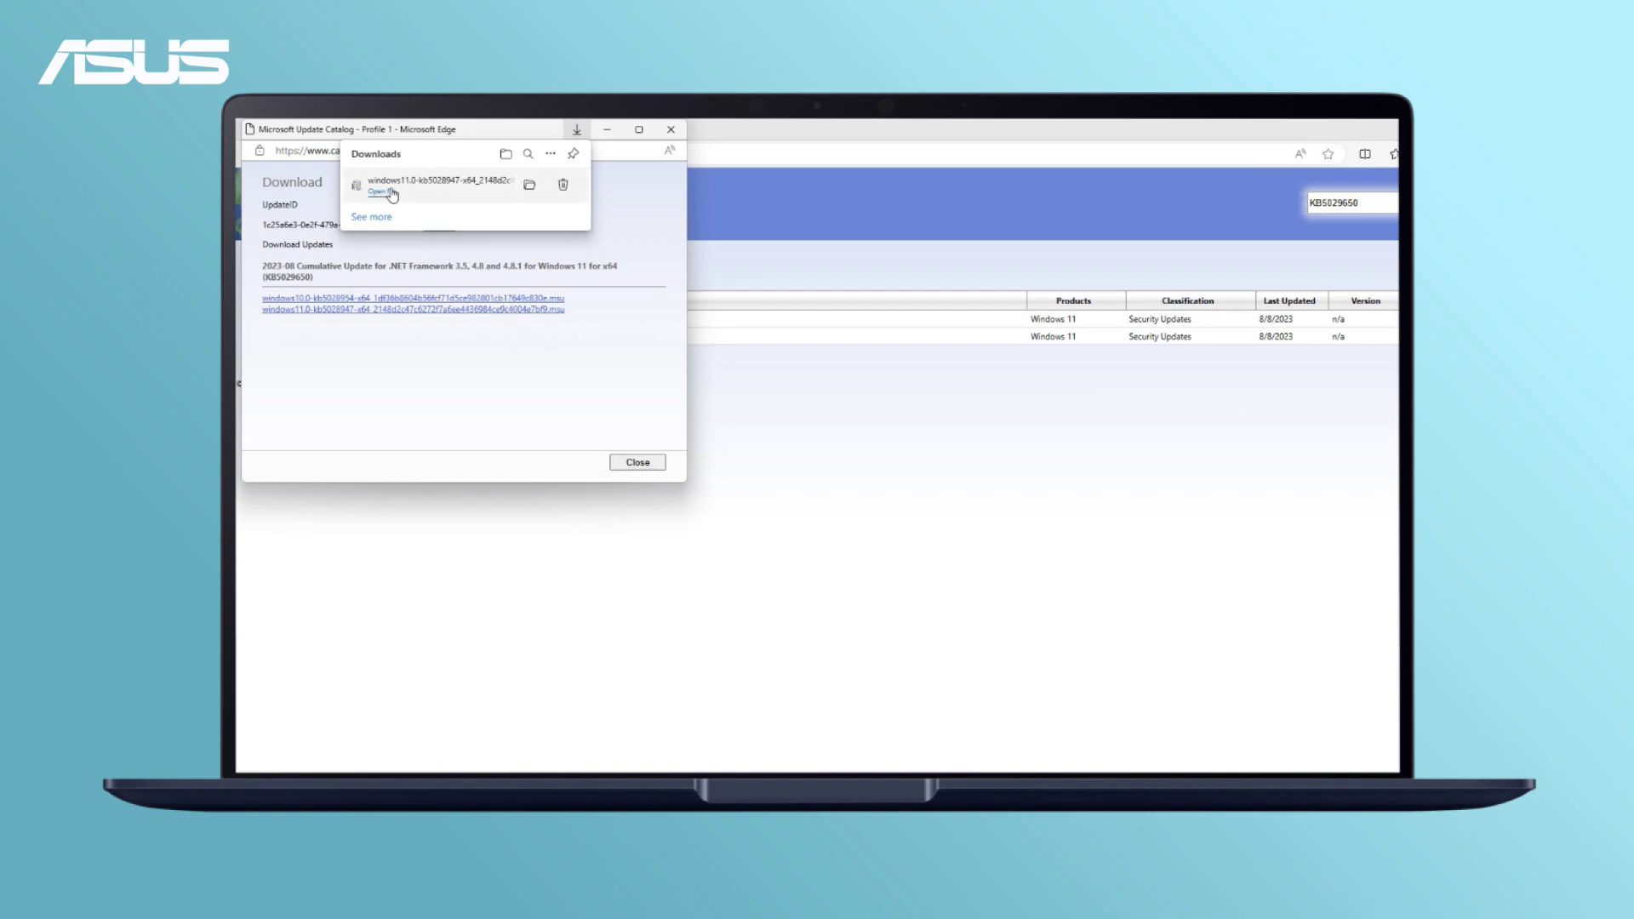
Step: Install the downloaded .msu update, accept its license terms, and restart the computer
left_click(388, 191)
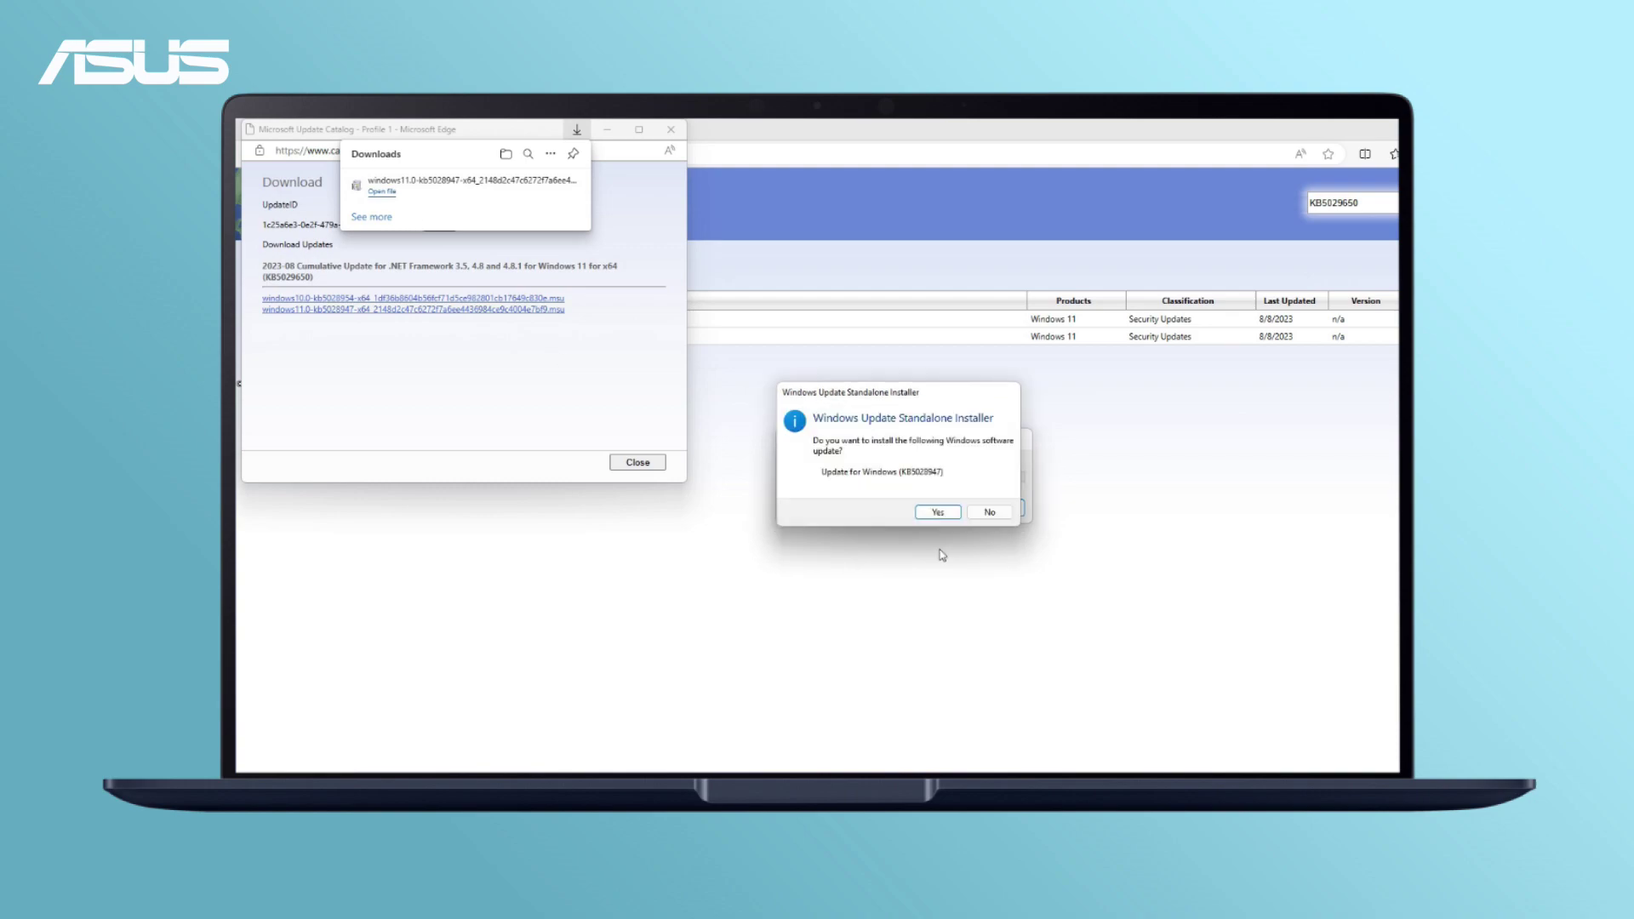
left_click(938, 512)
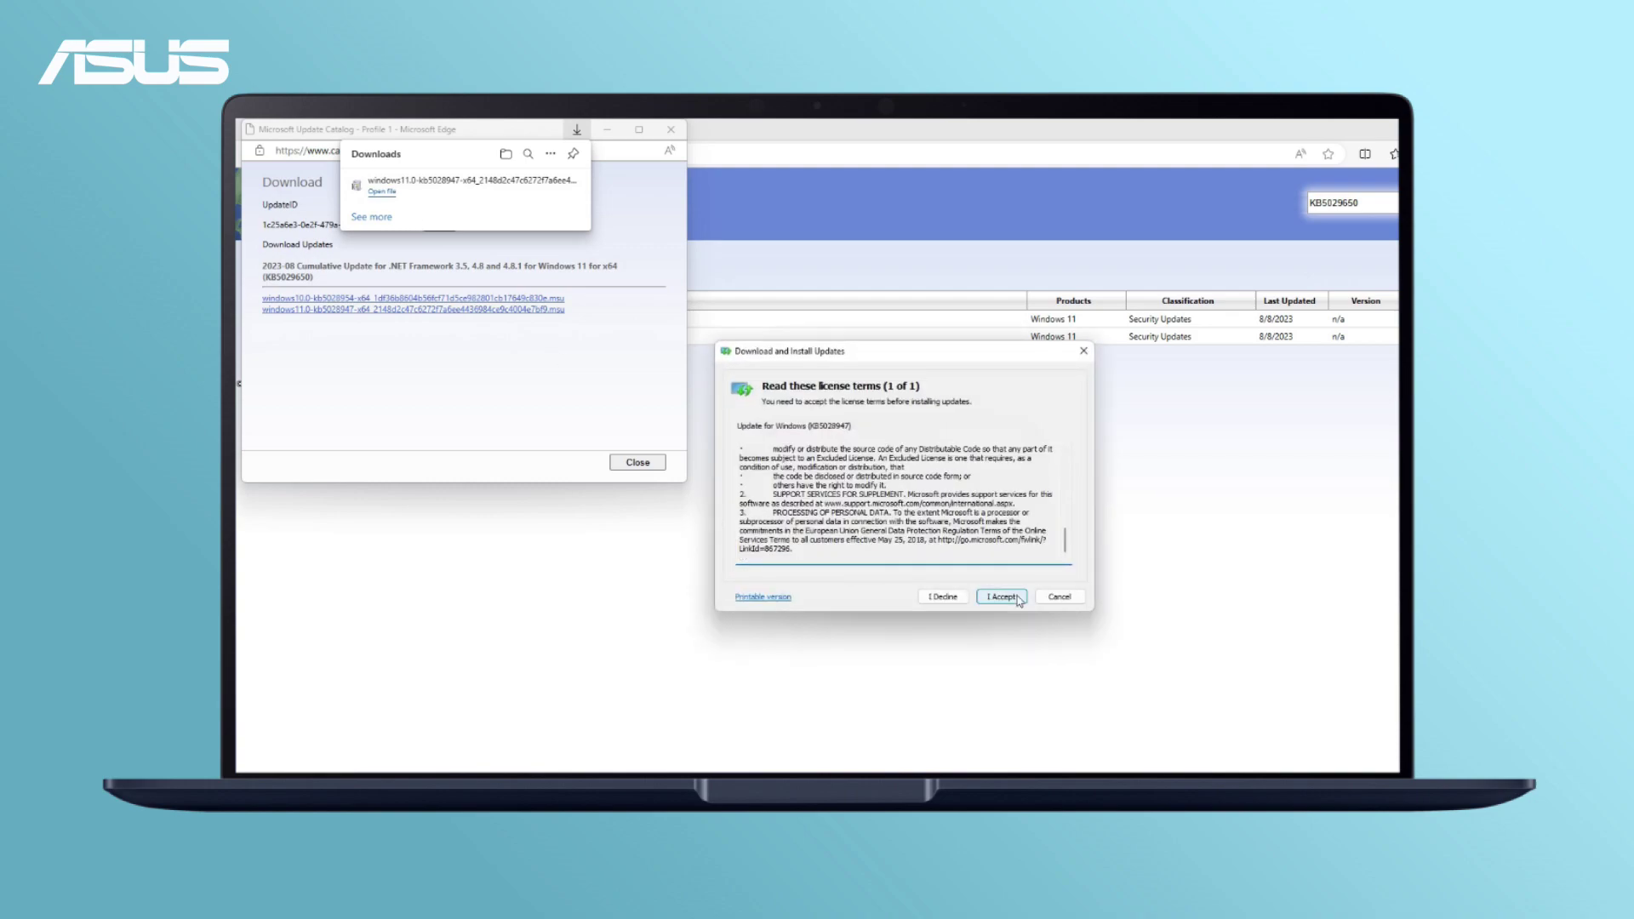
left_click(1016, 597)
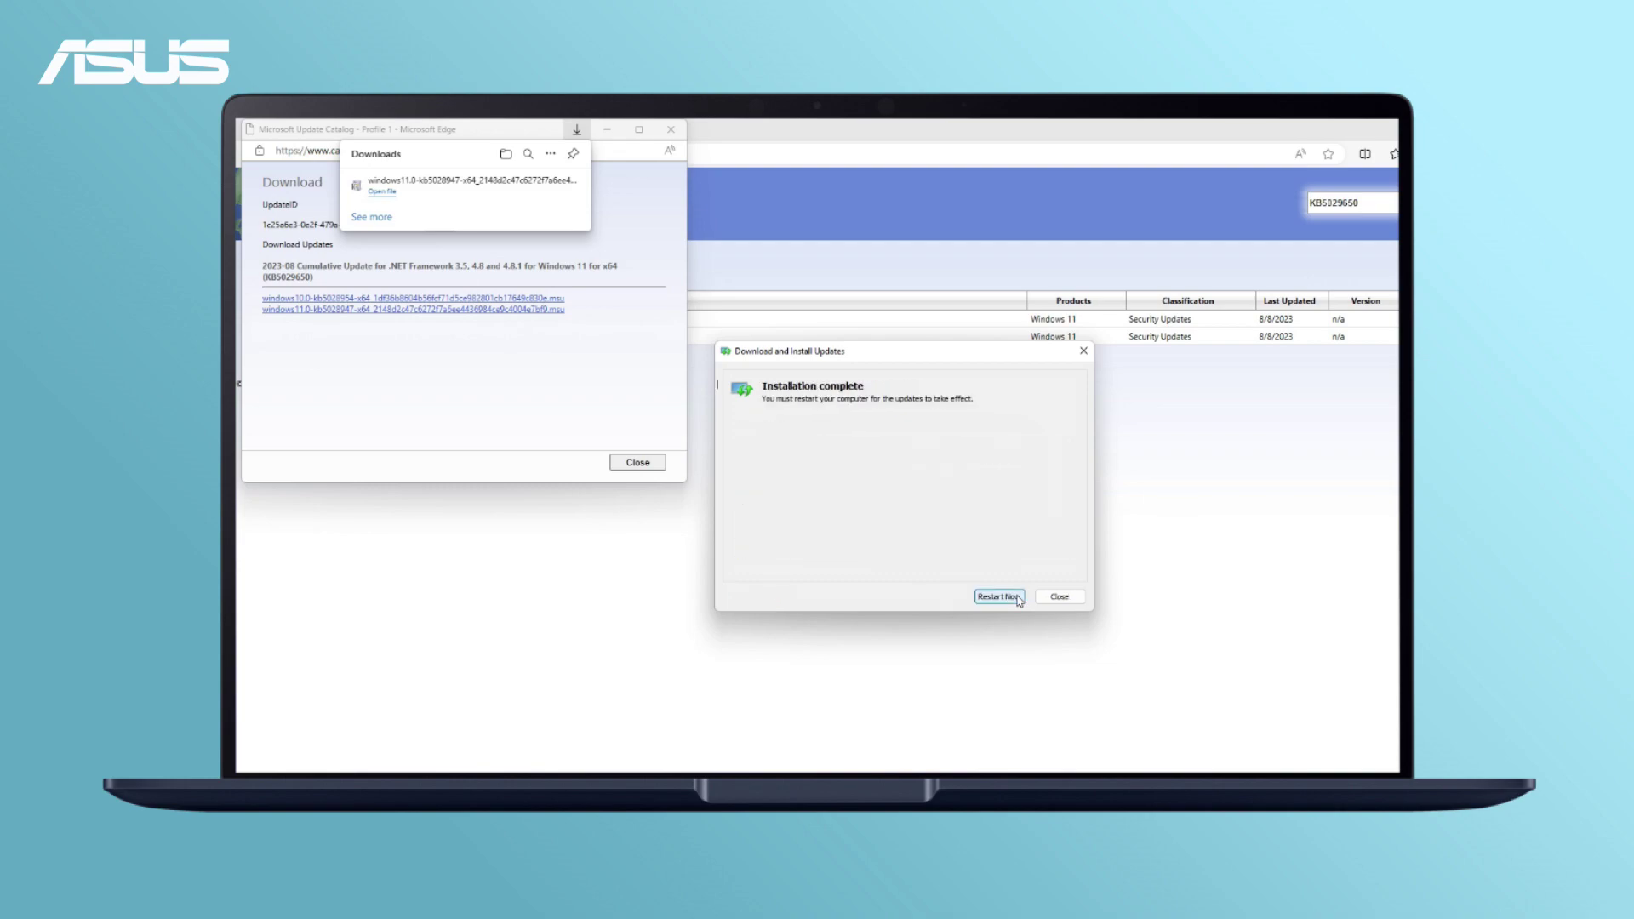
left_click(999, 596)
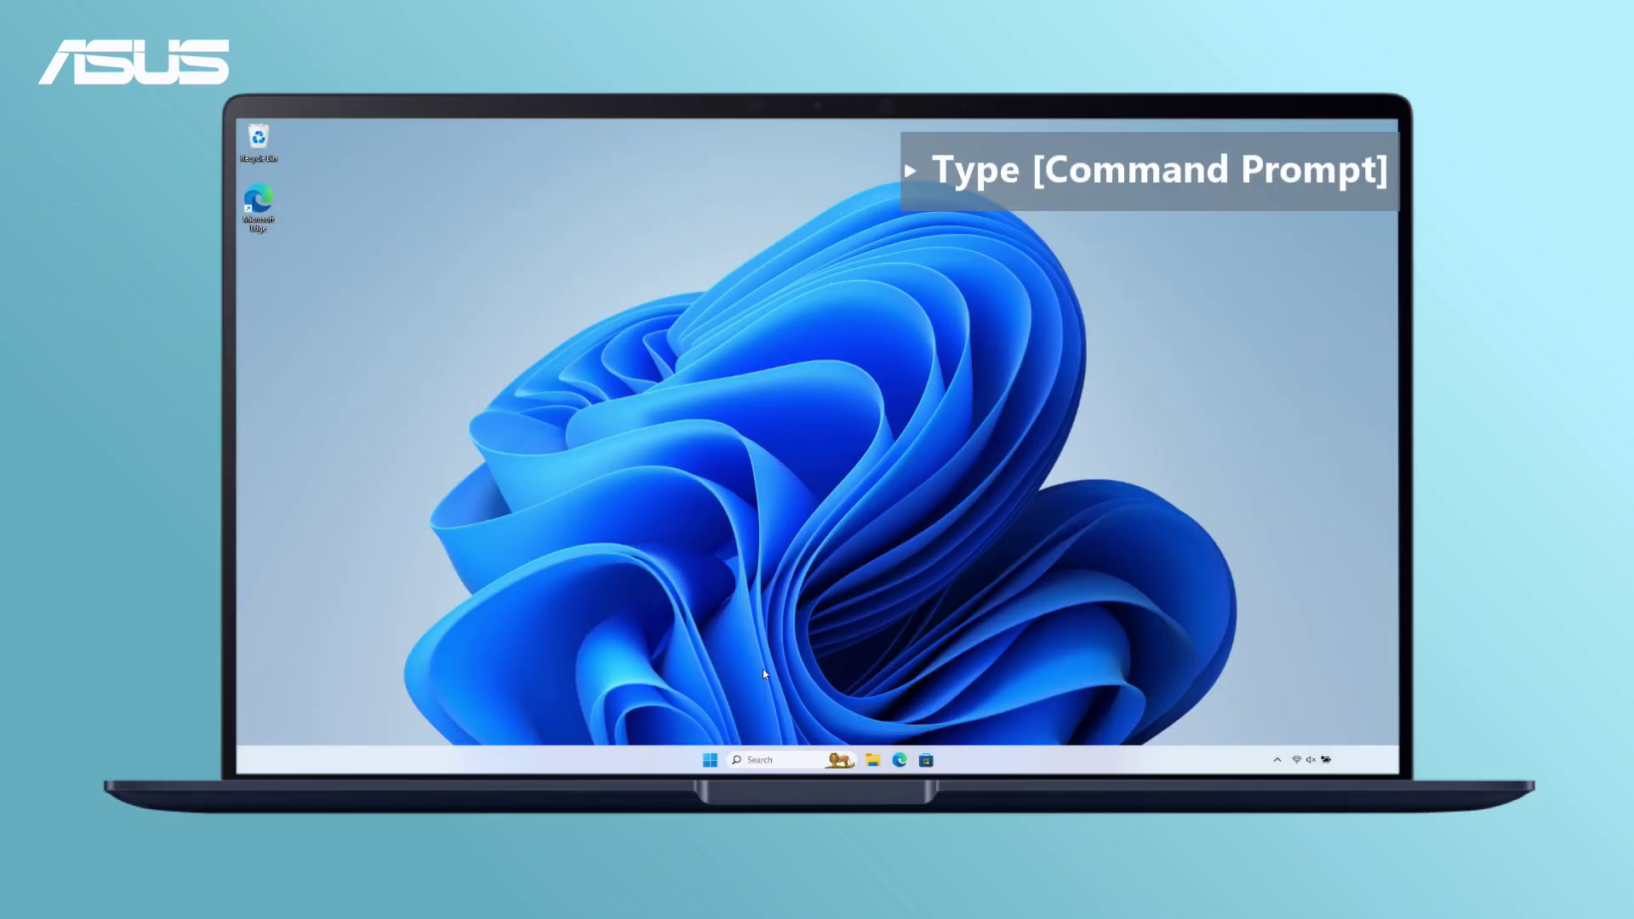
Step: Launch Command Prompt with administrator rights
left_click(710, 759)
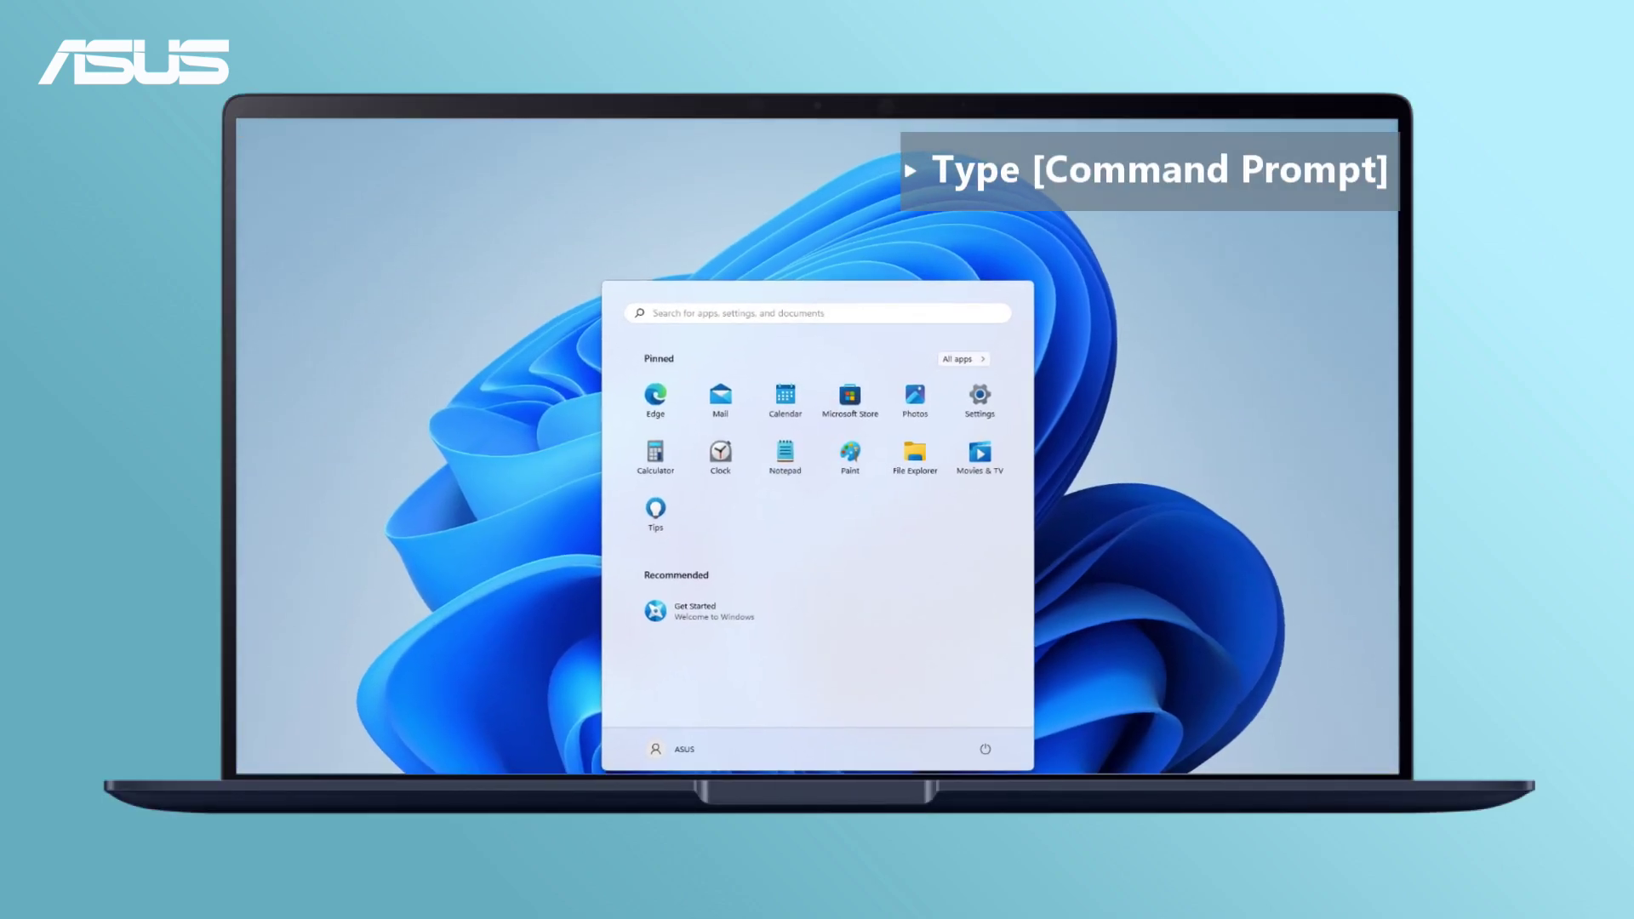
type("Command Prompt")
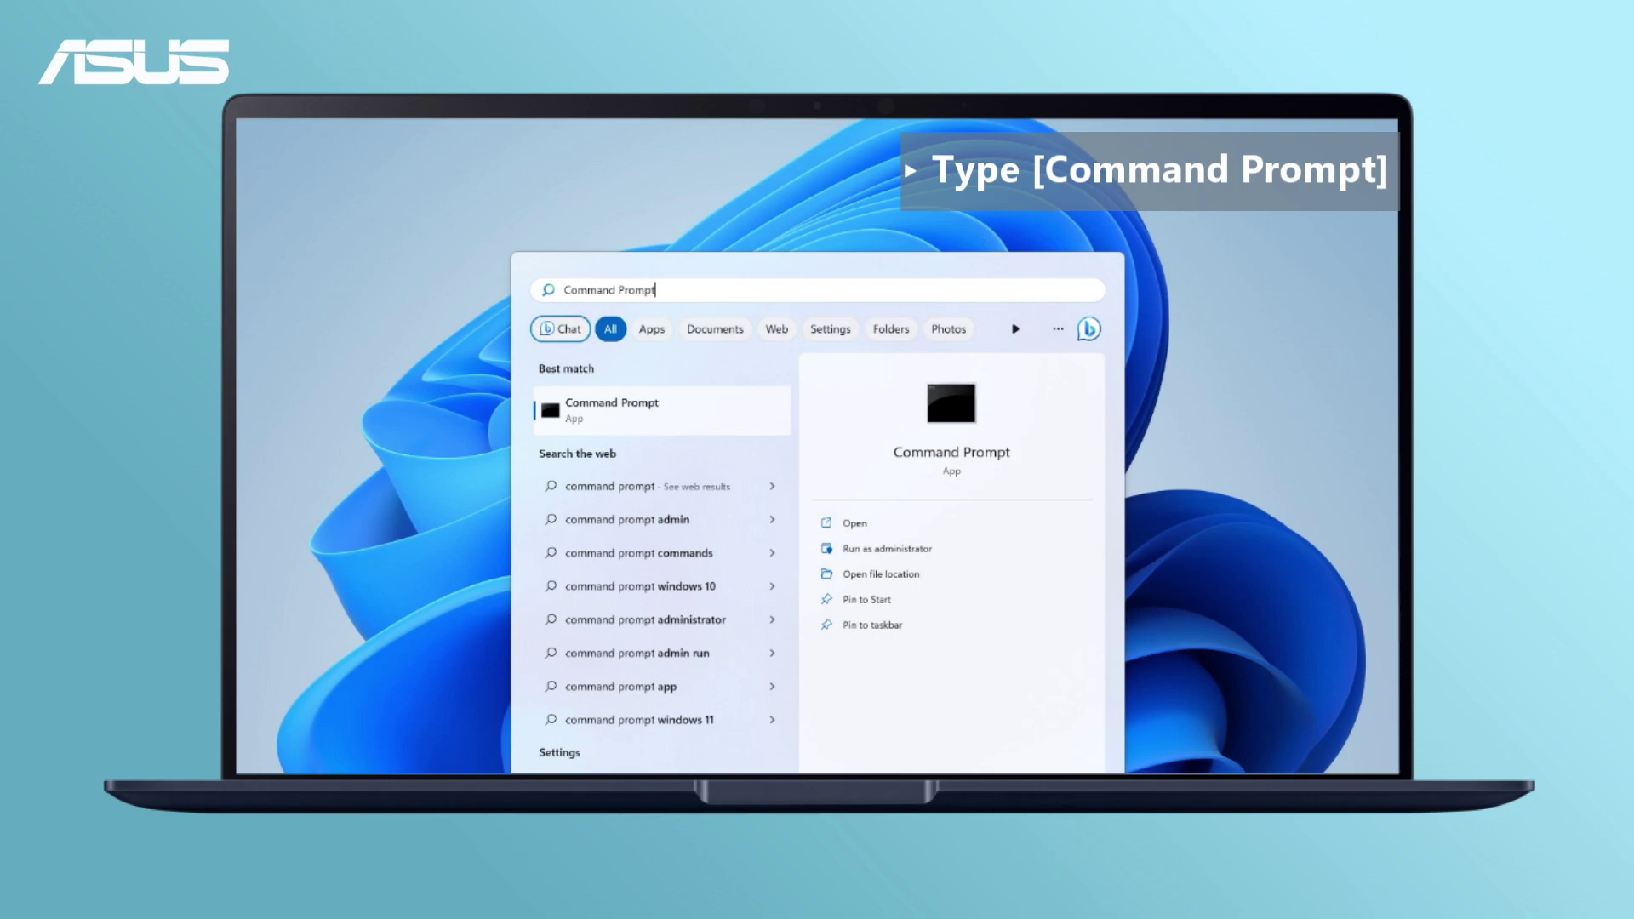
left_click(933, 554)
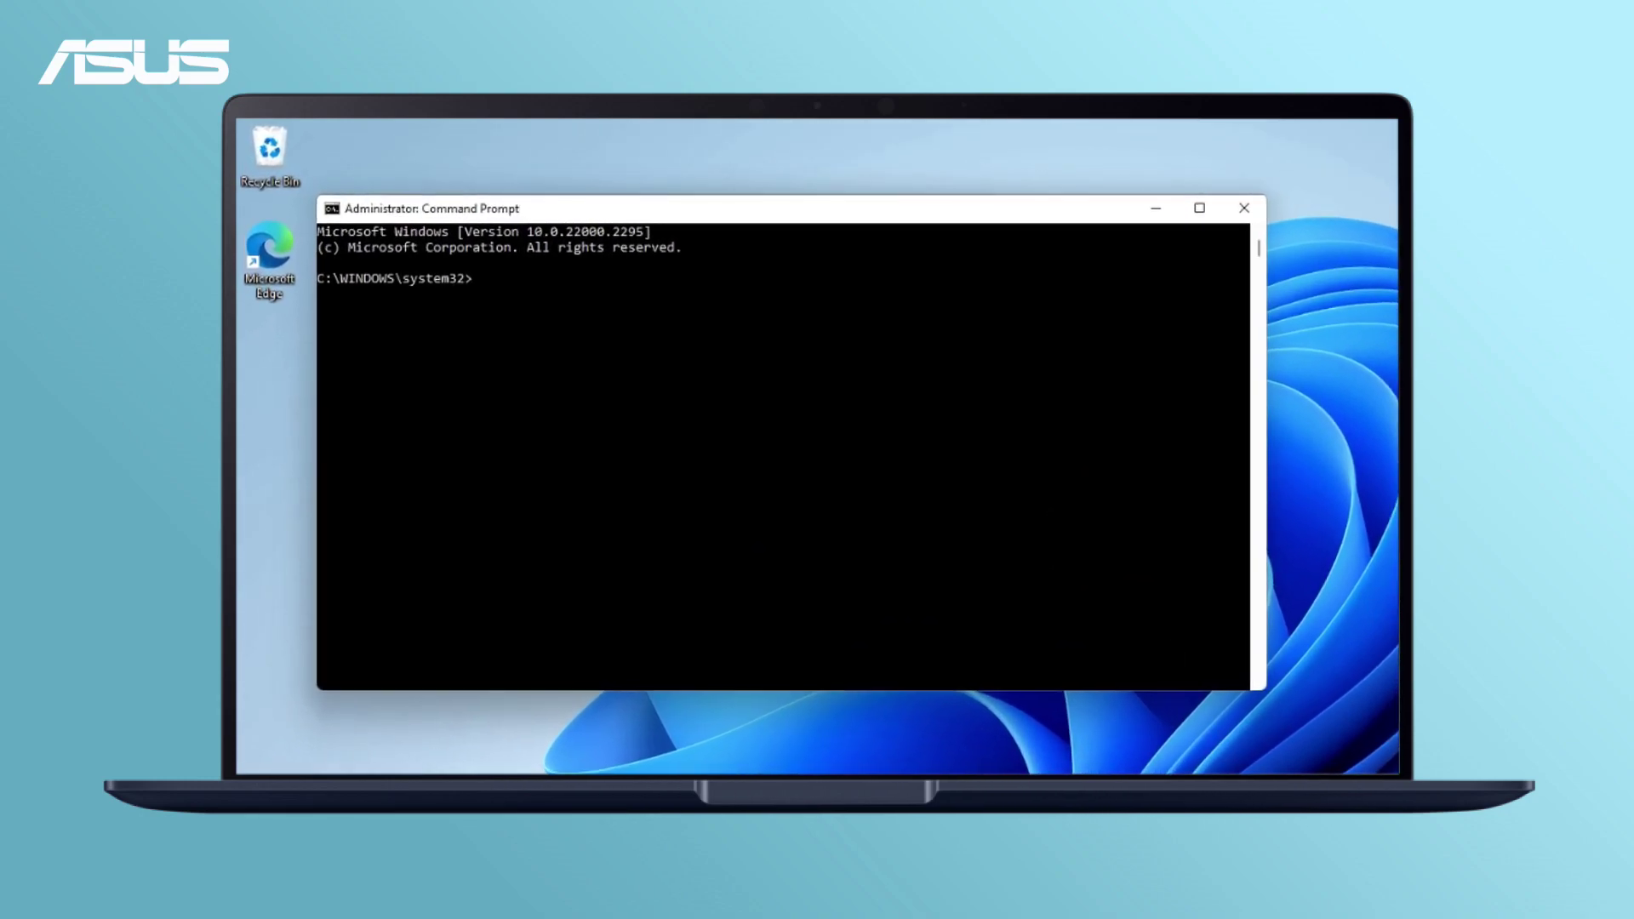
Step: Run DISM.exe /Online /Cleanup-image /Restorehealth, then sfc /scannow
type("DISM")
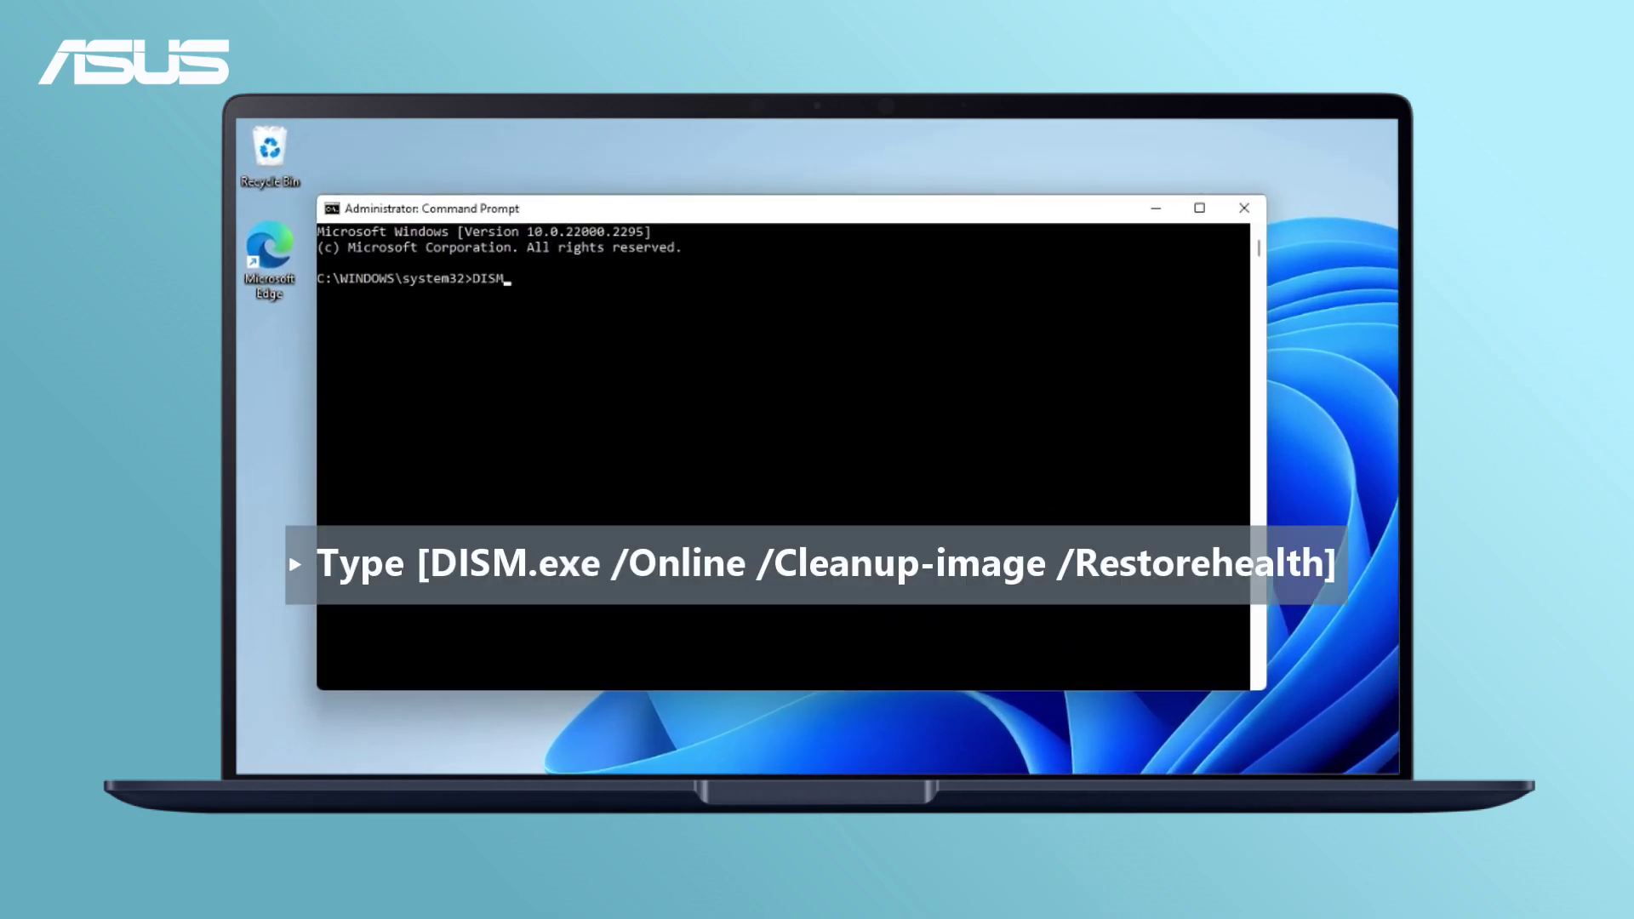
type(".exe /Online /Cleanup-im")
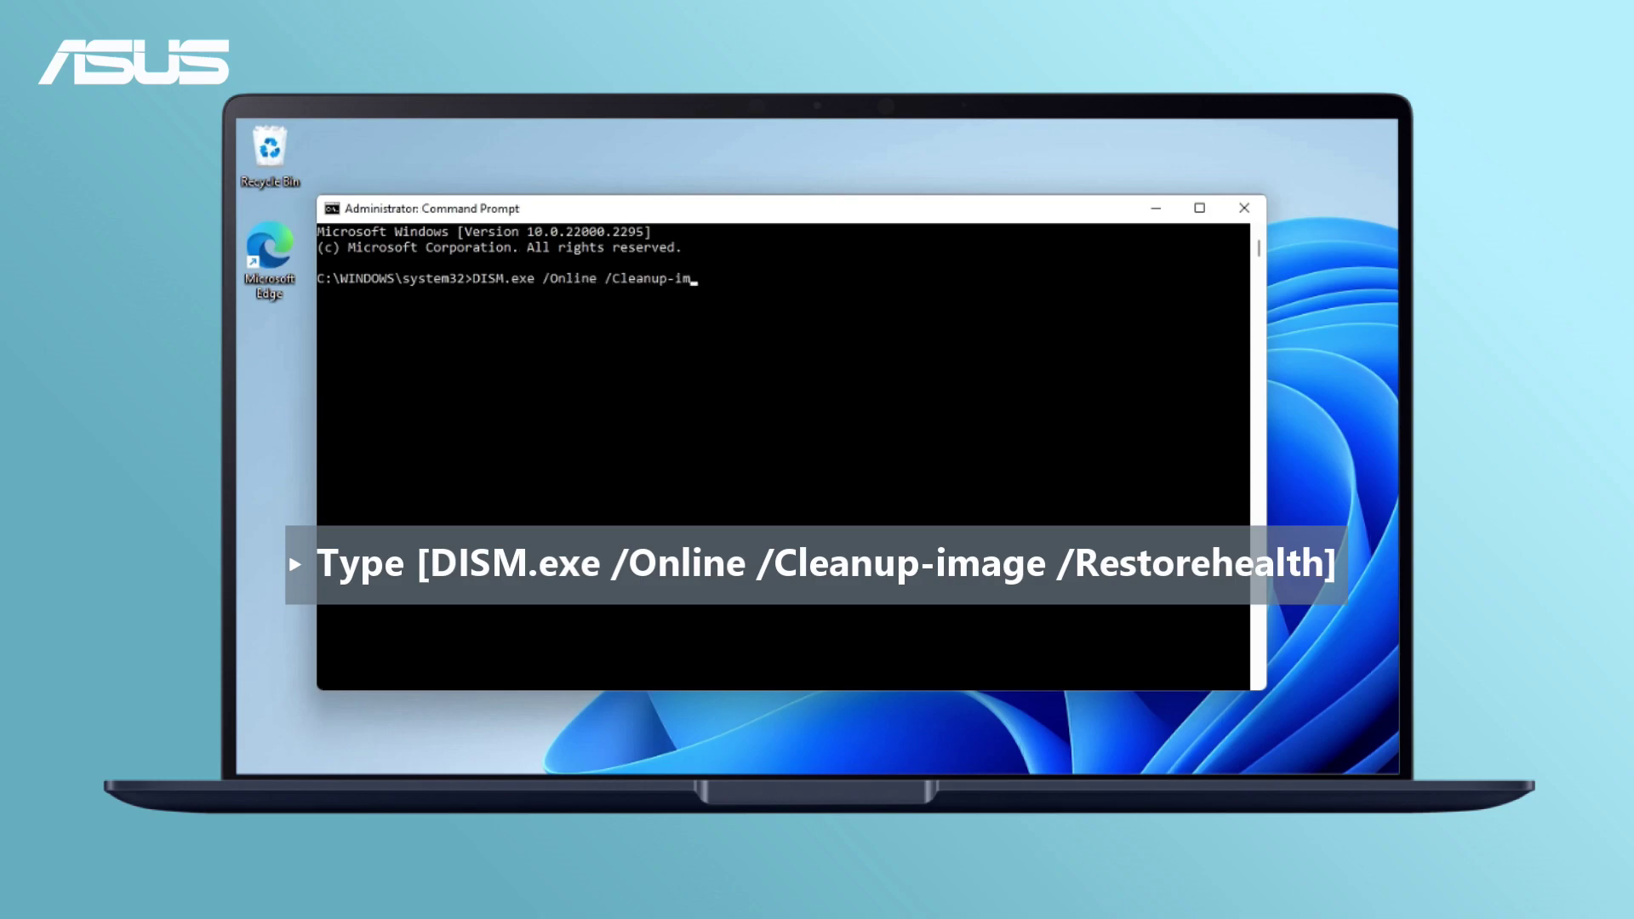
type("age /Restorehealth")
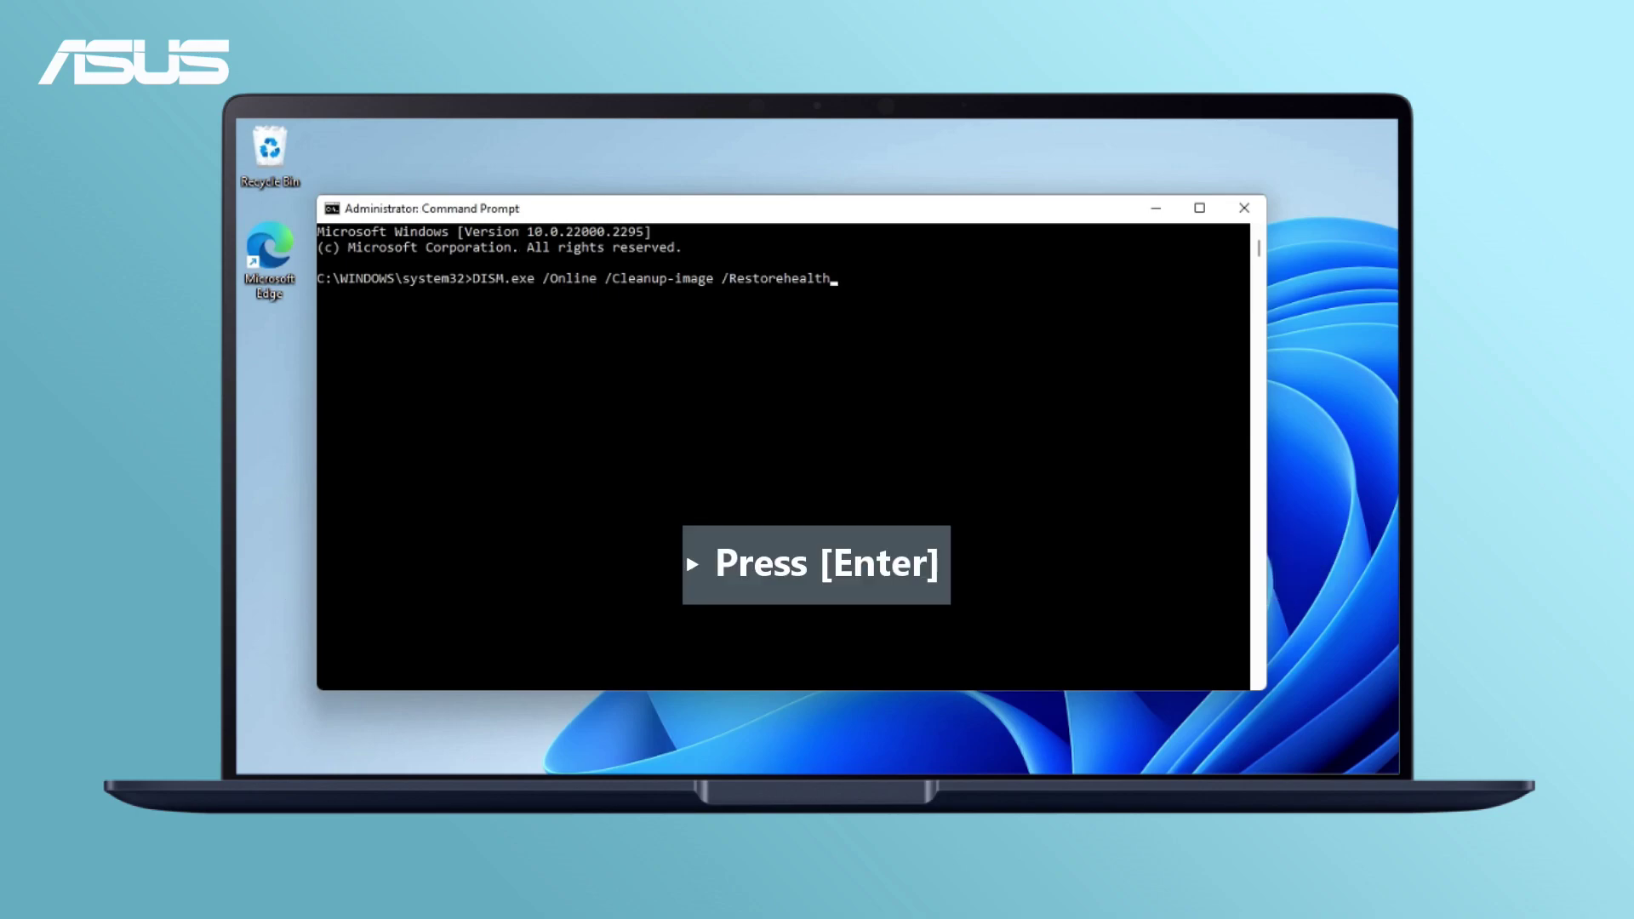
key("Return")
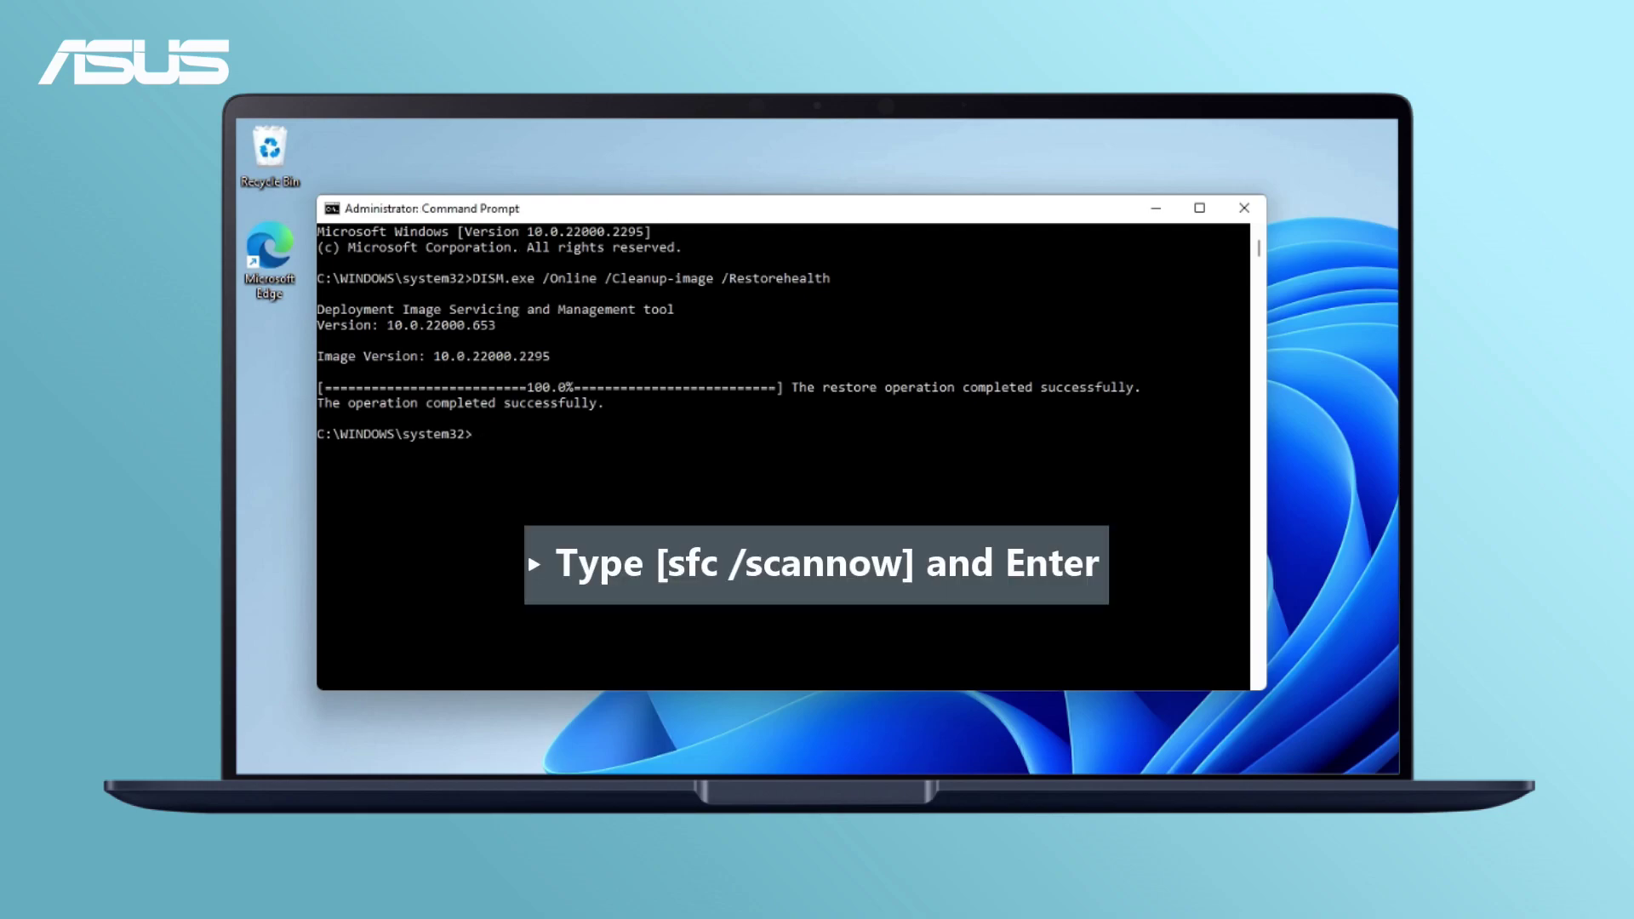
type("sfc /scannow")
key("Return")
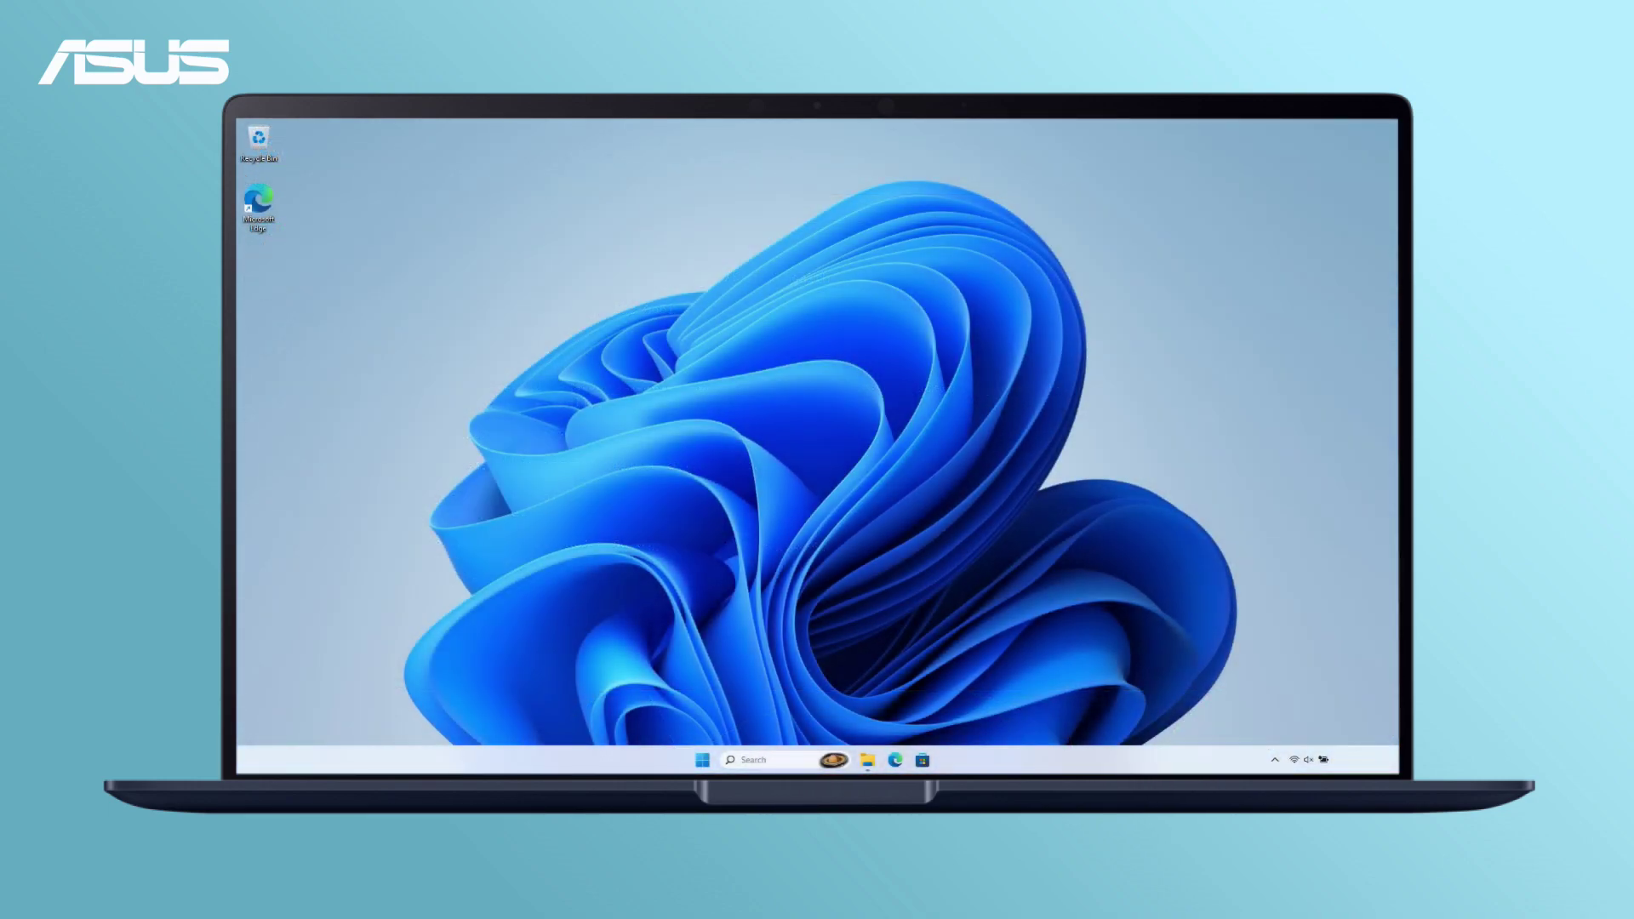
Step: Restart from Windows Update settings to finish the pending 2023-08 cumulative update
key("super")
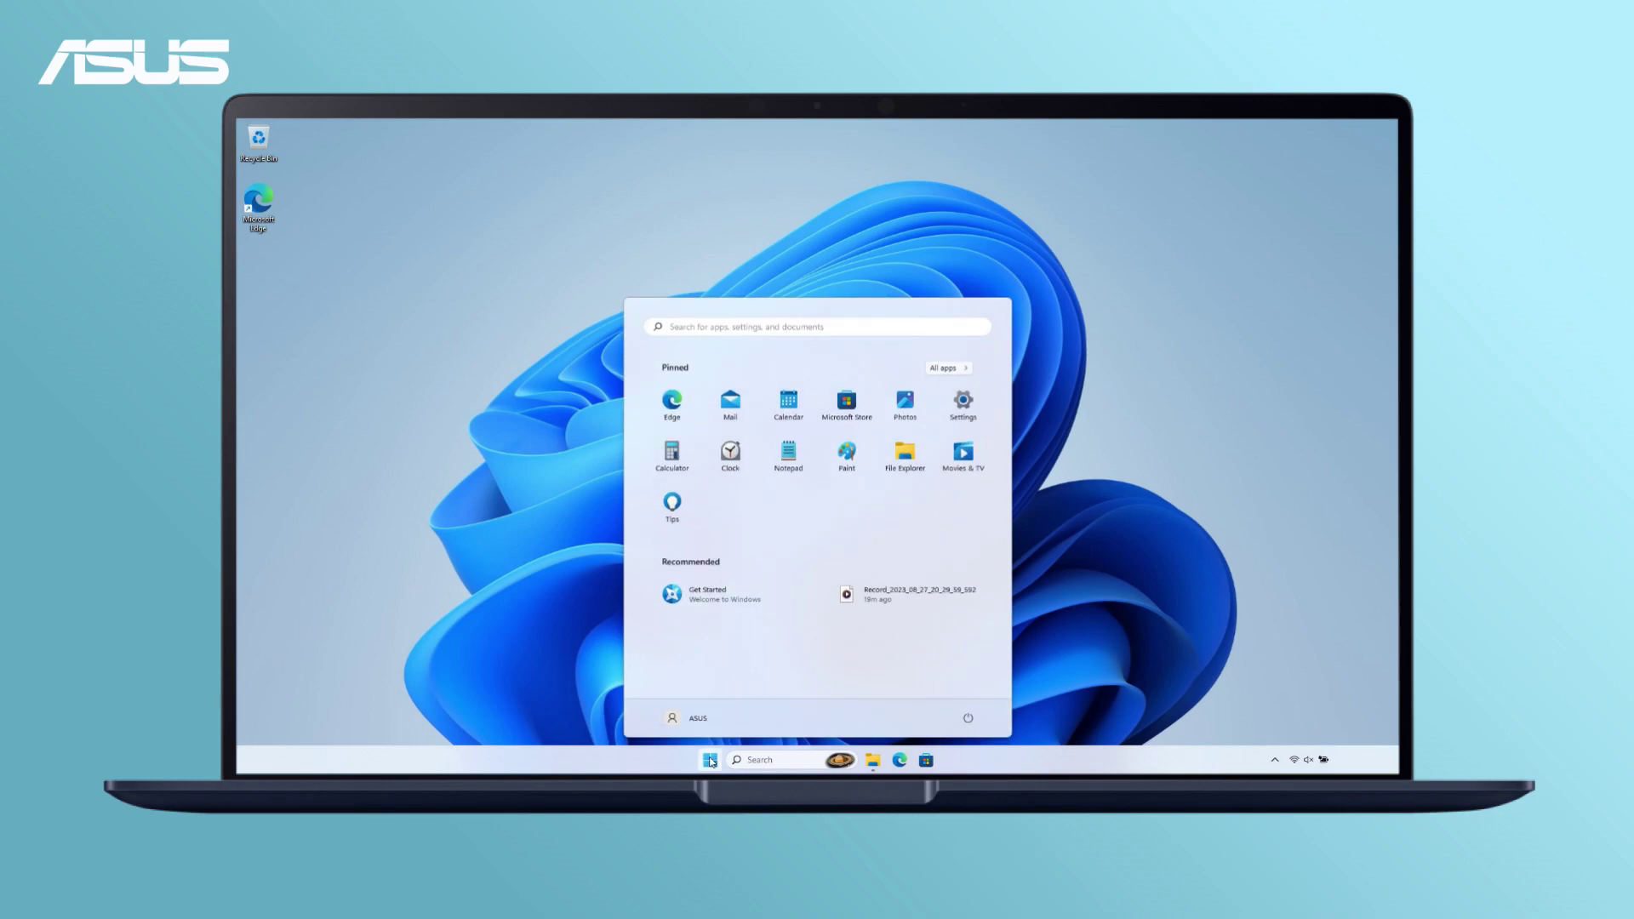
type("Window update")
left_click(881, 524)
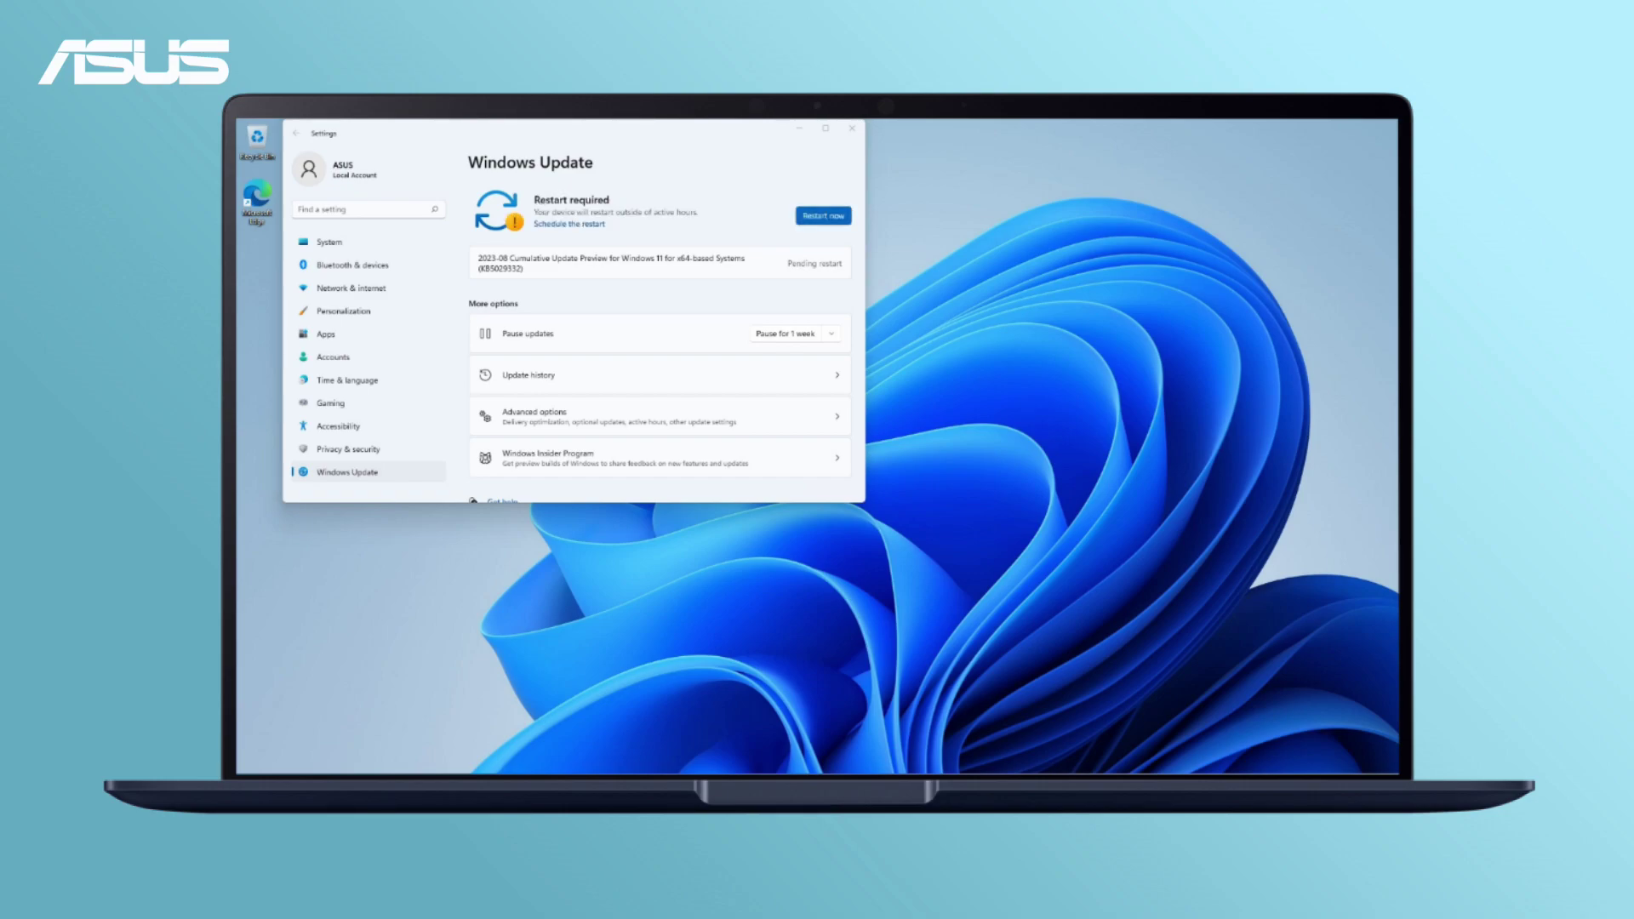
left_click(823, 215)
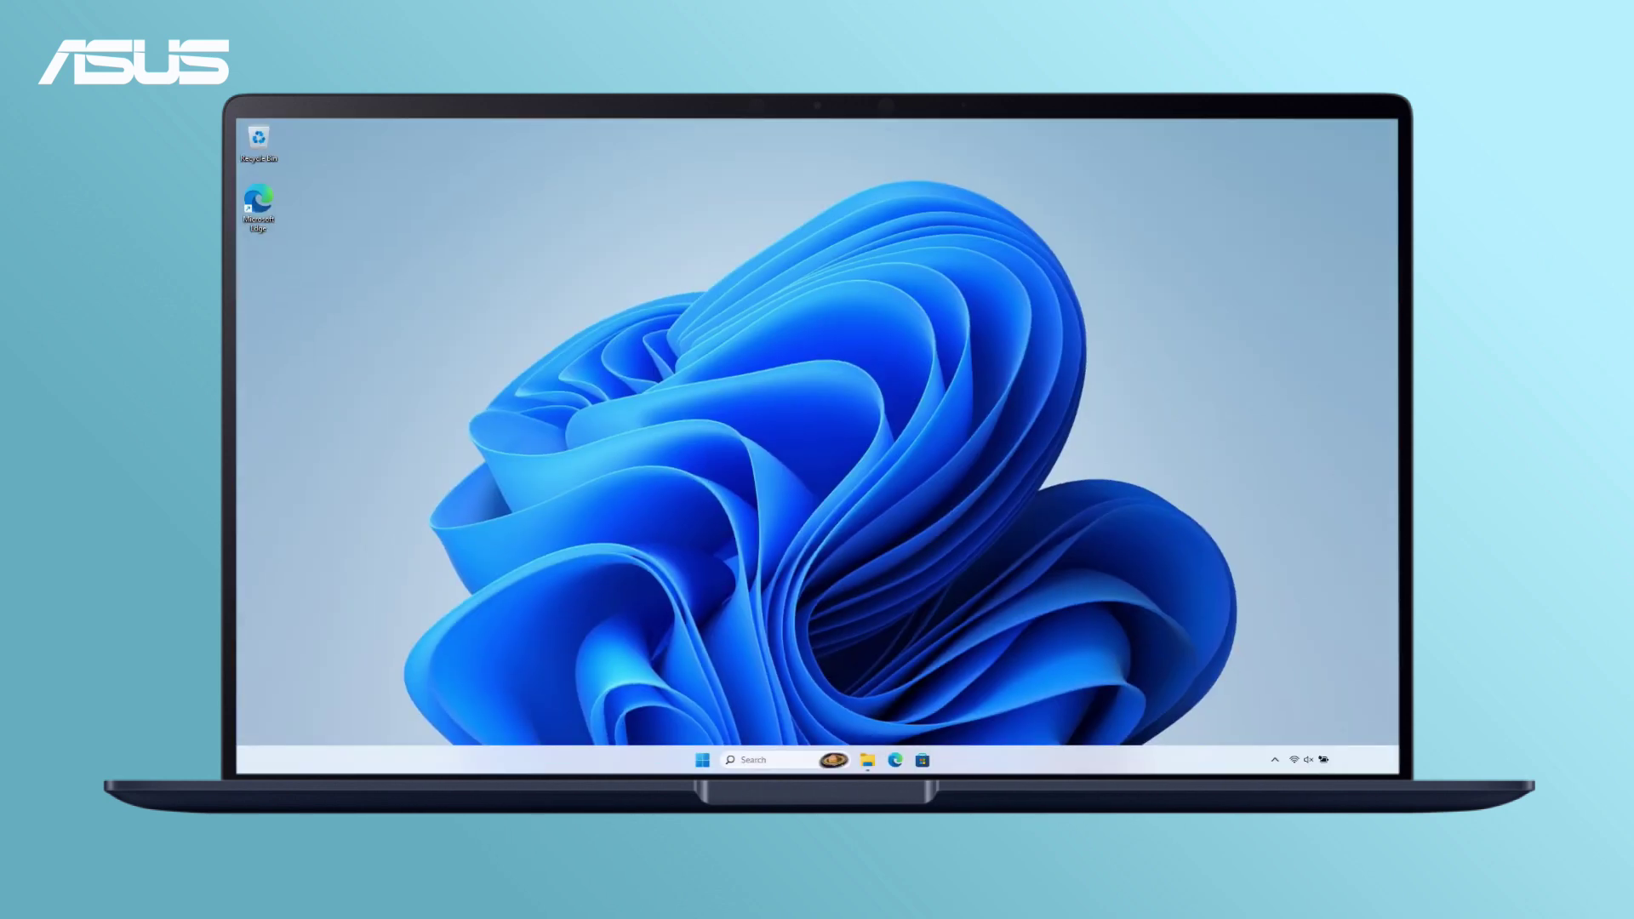
Step: After rebooting, reopen Windows Update settings to check the update status
left_click(711, 761)
type("Window update")
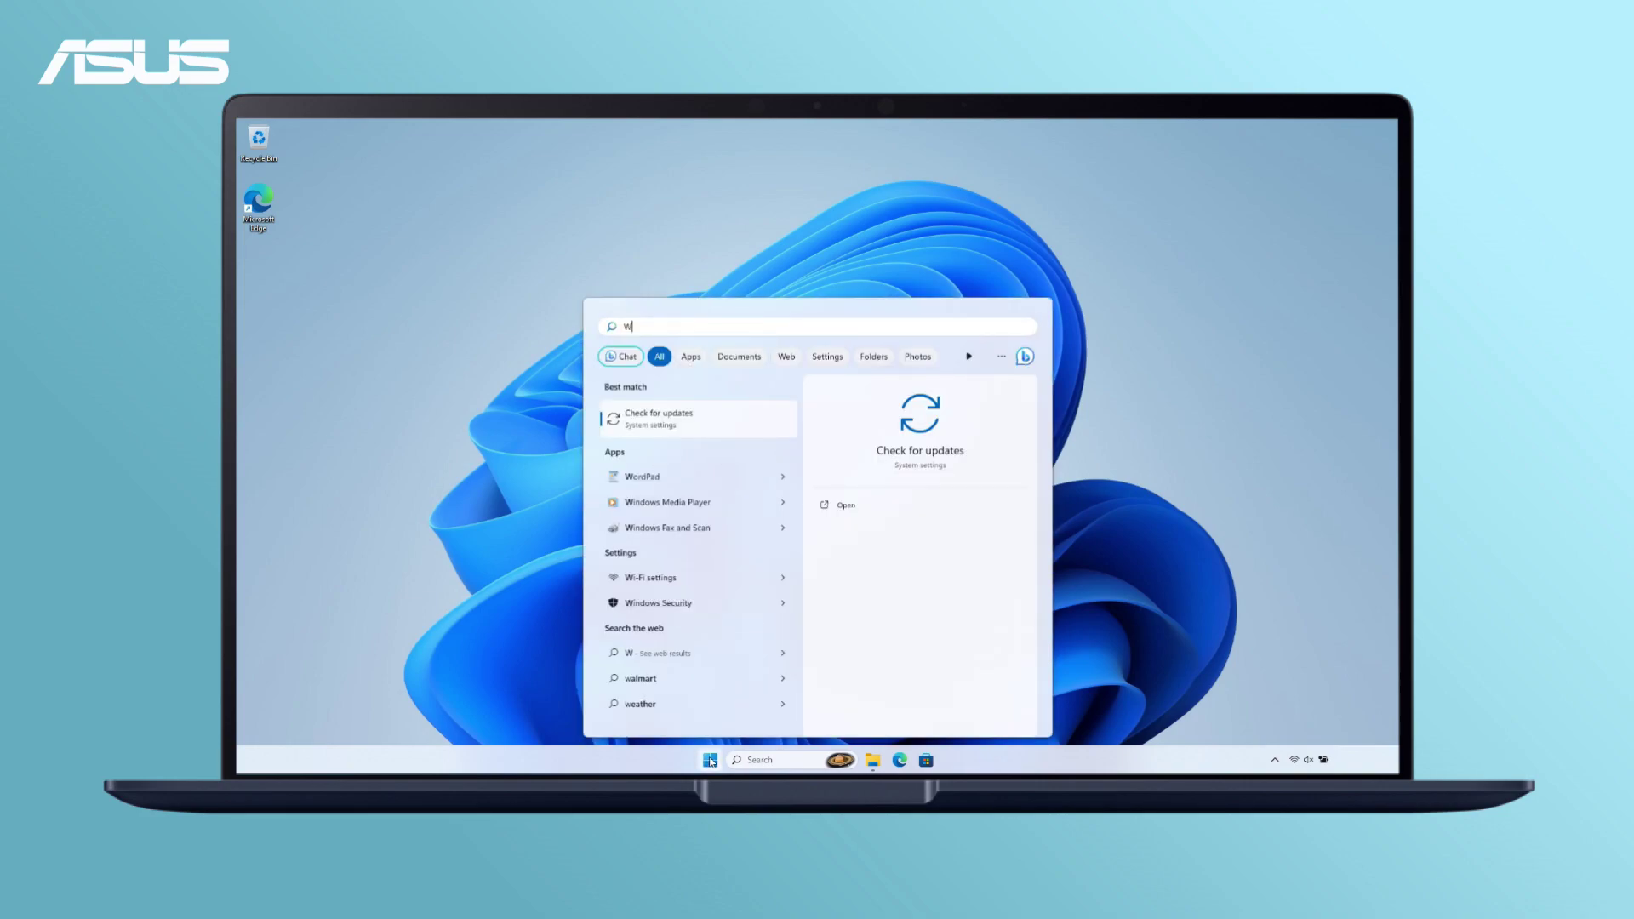
left_click(869, 511)
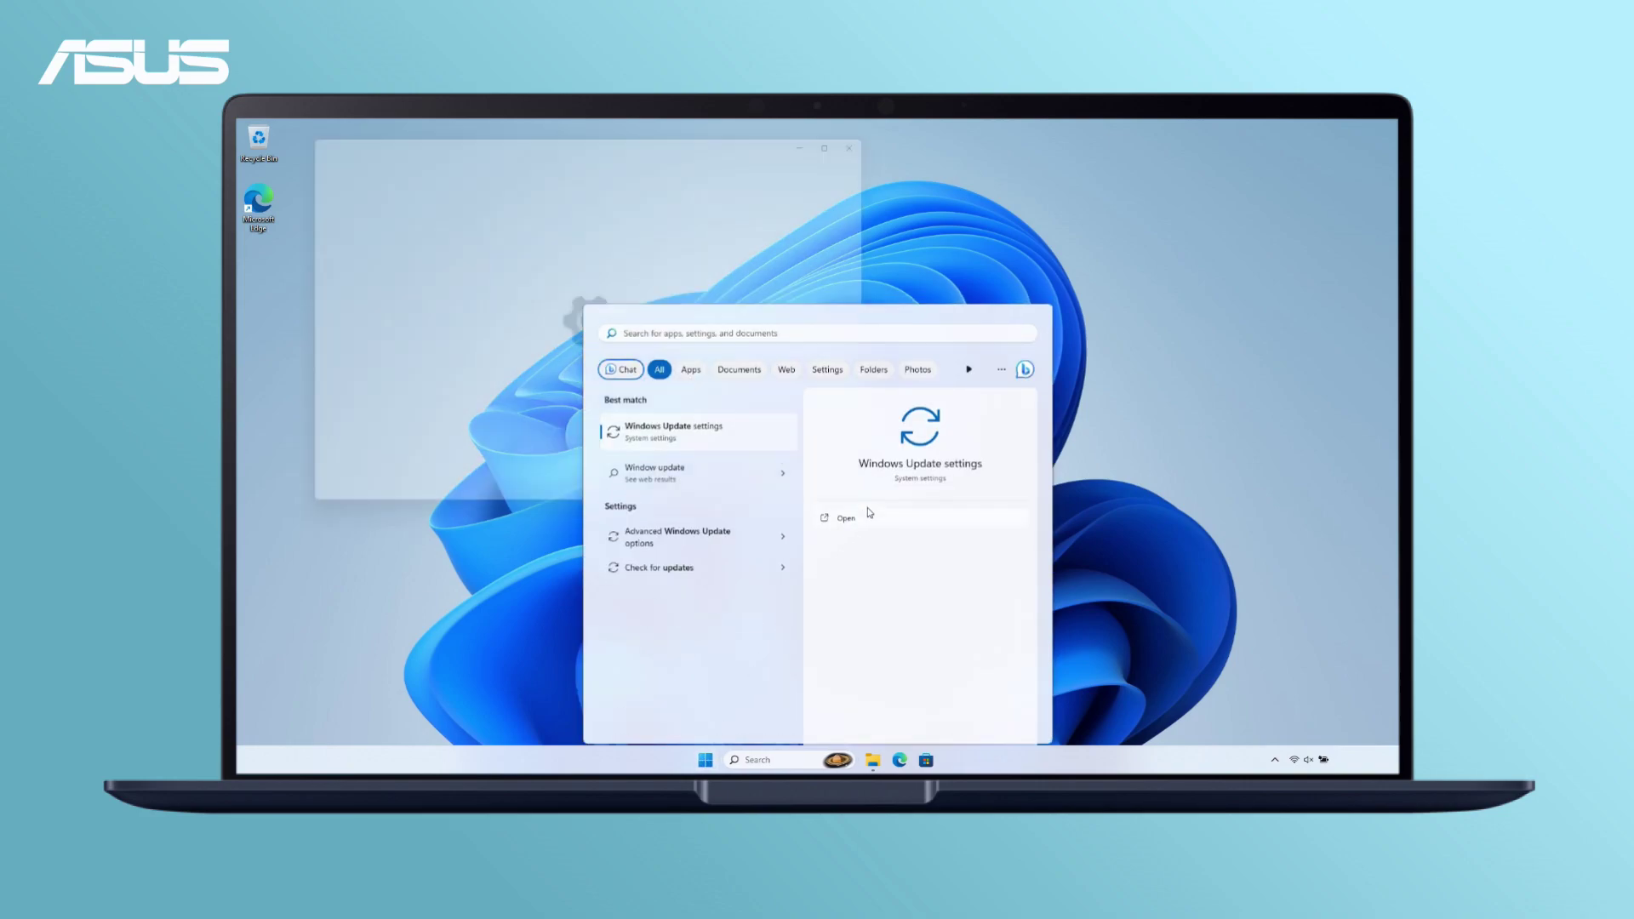